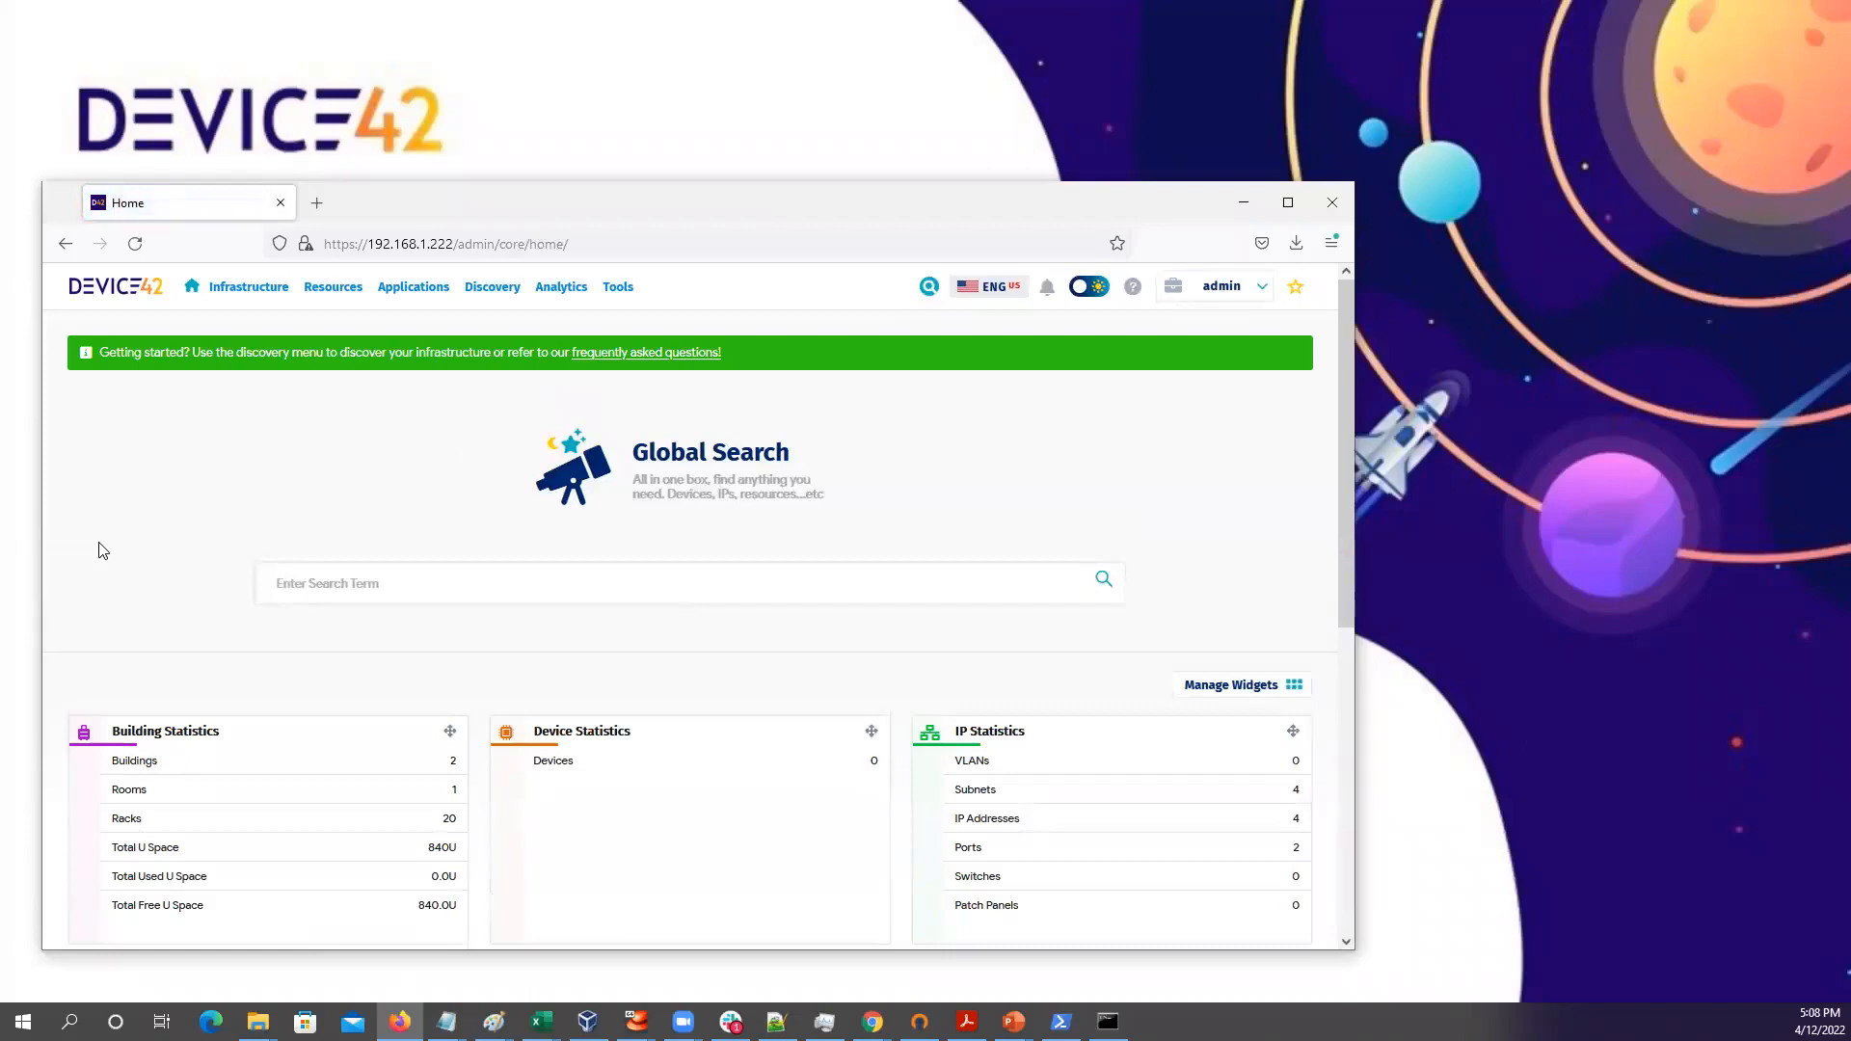
Go to the HyperVisors / *nix / Windows autodiscovery job list from the Discovery menu
click(489, 297)
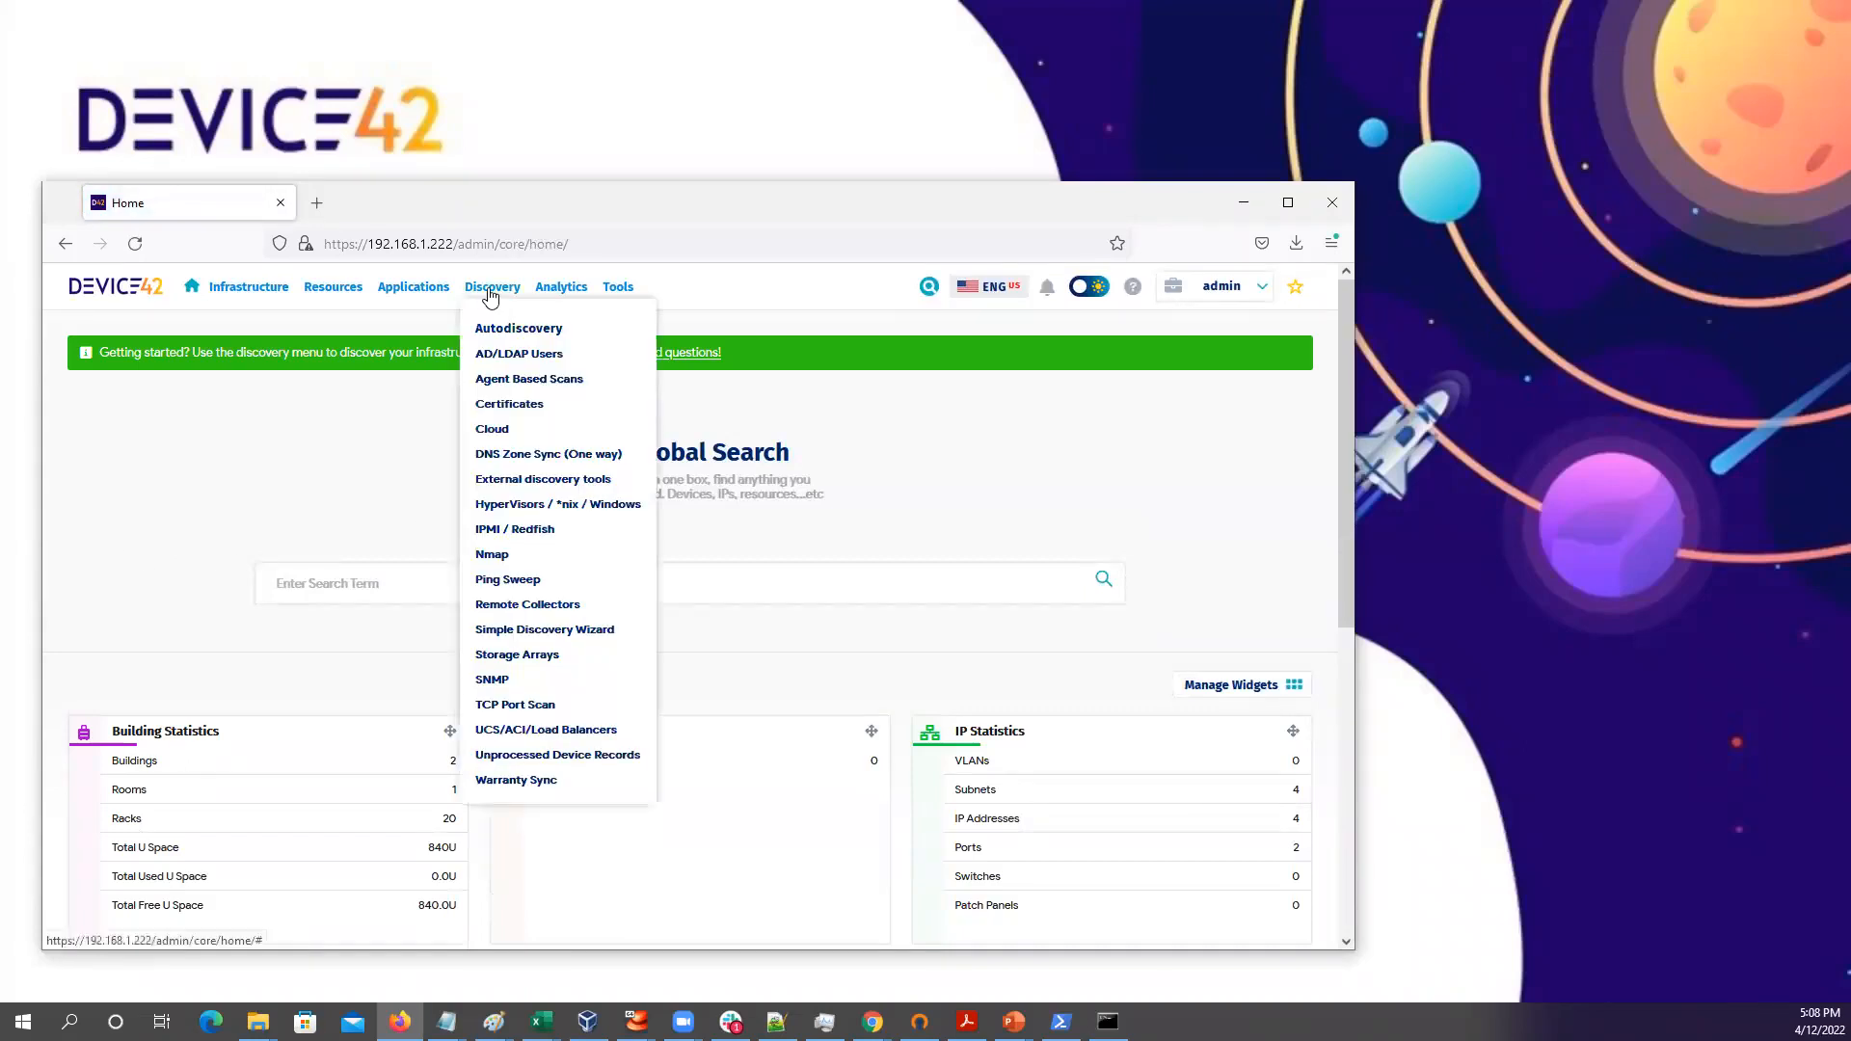
click(543, 506)
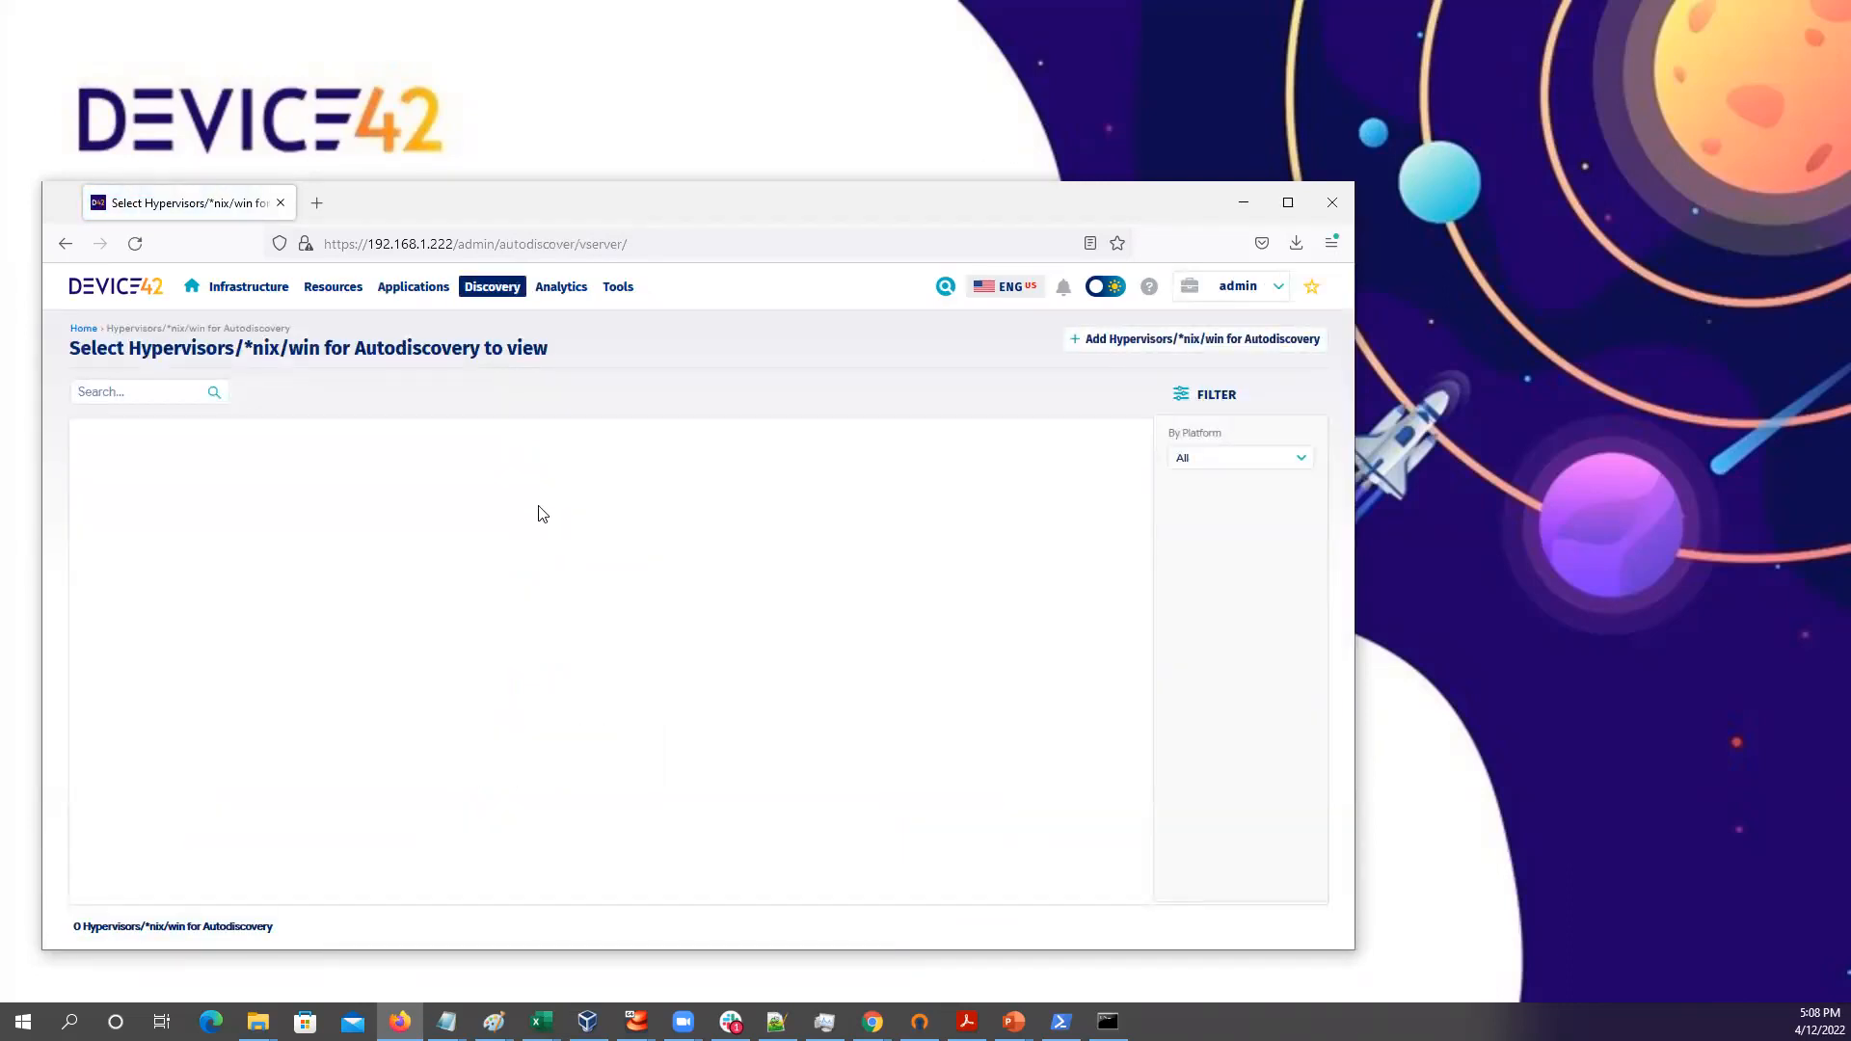
Start a new autodiscovery job named Linux Test using collector RemoteCollectorDevice42 with WDS
click(1169, 343)
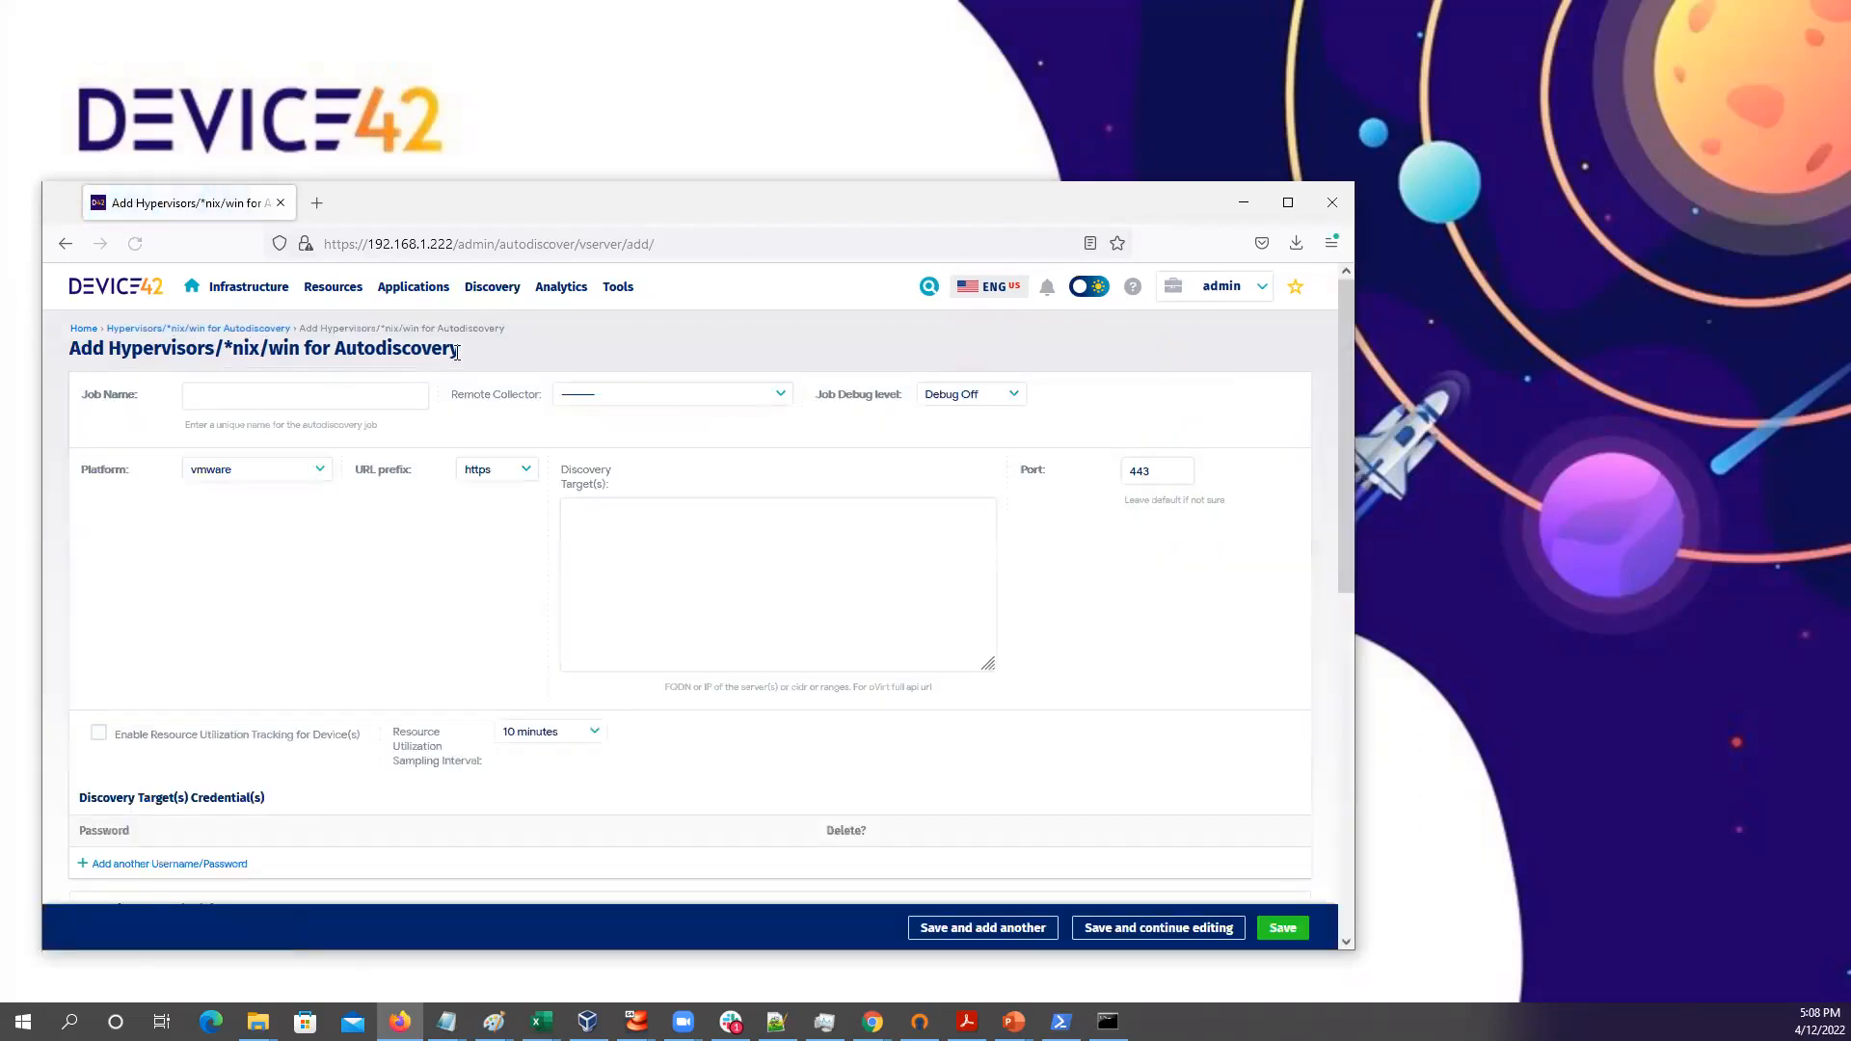
click(206, 398)
click(206, 398)
text(Linux Test)
key(Tab)
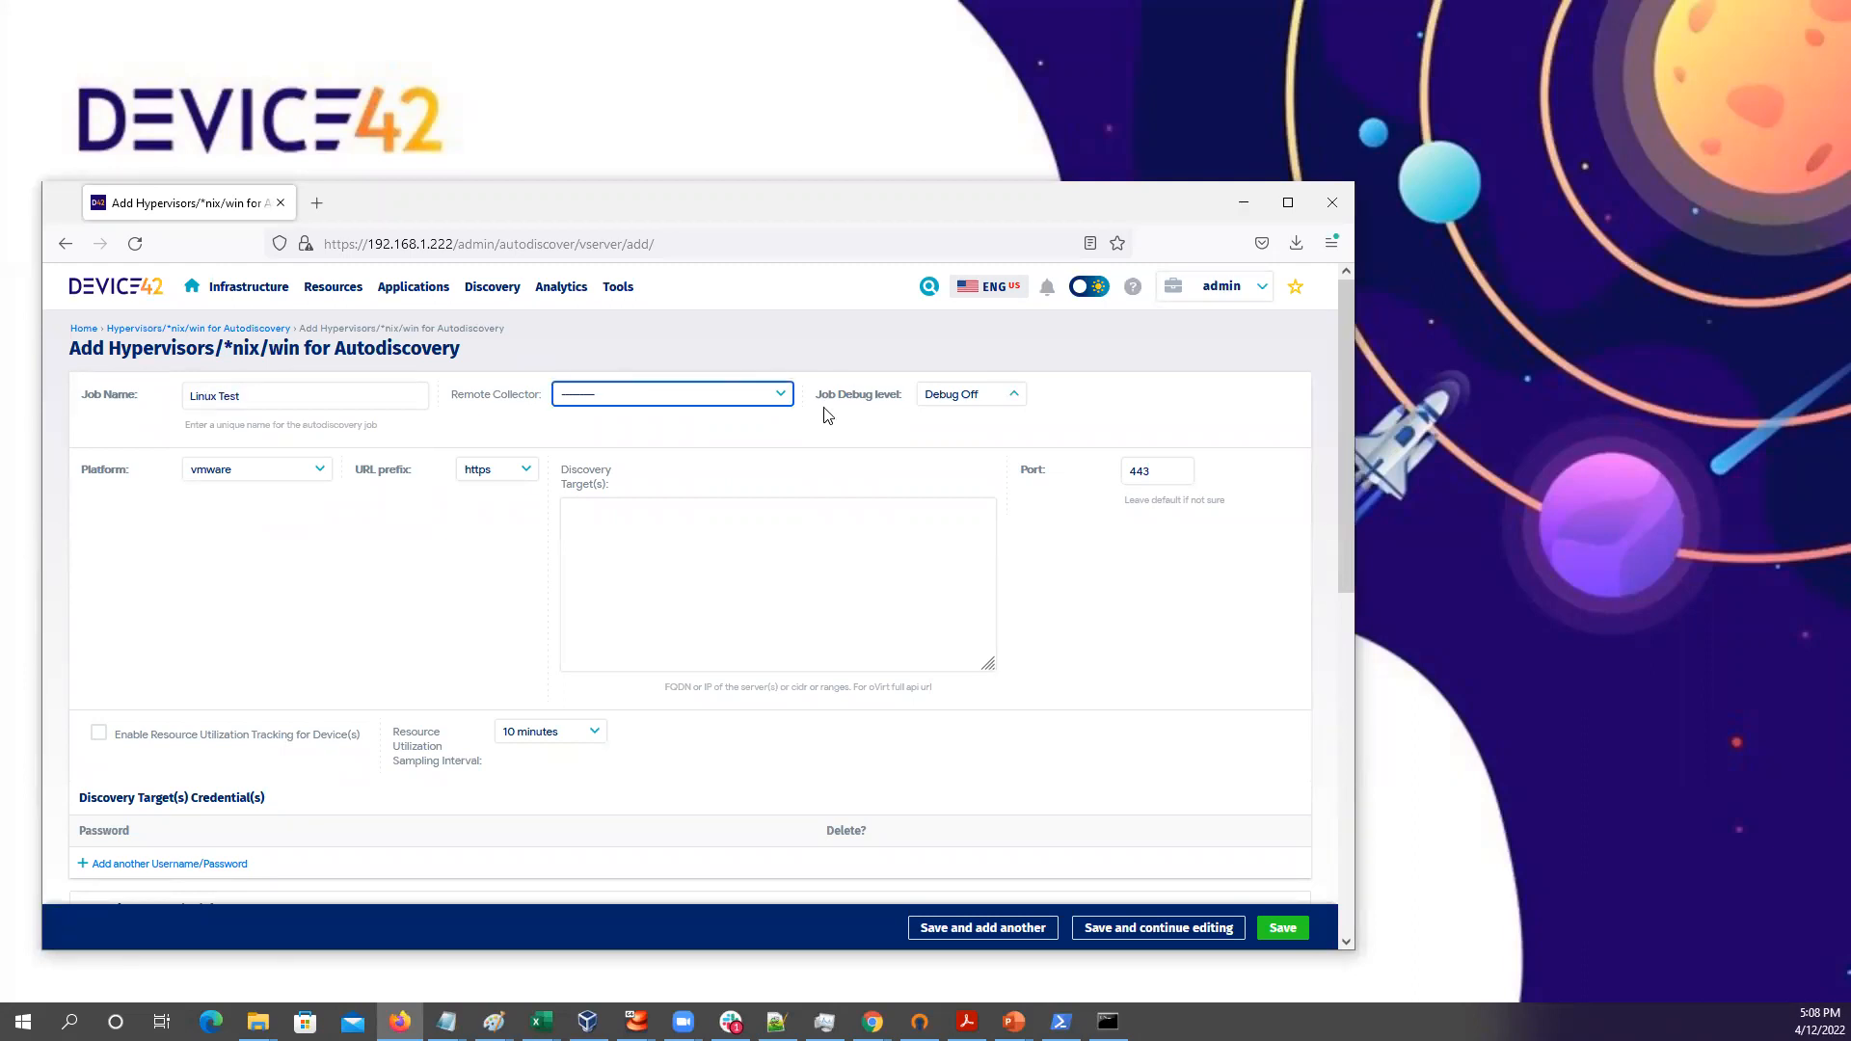
click(781, 397)
click(714, 443)
Set platform *nix and target 192.168.1.8, then add a credential row
click(318, 473)
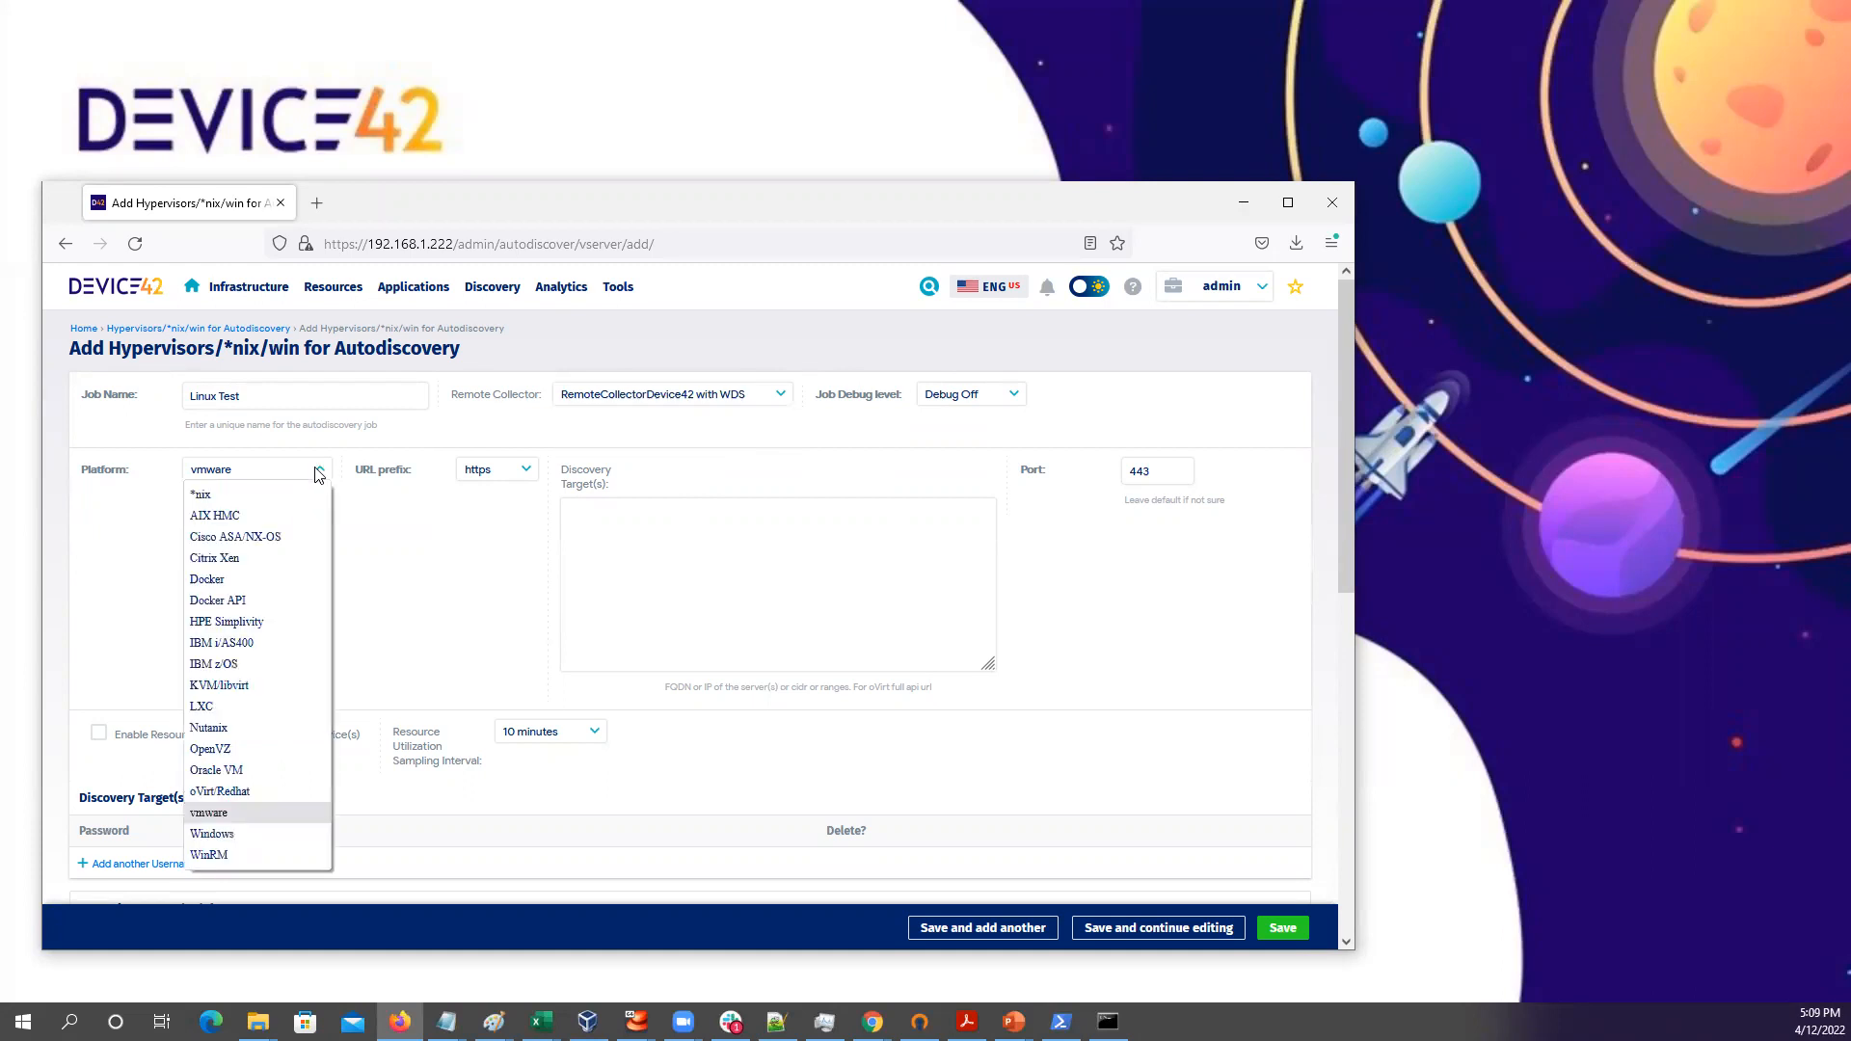
click(232, 496)
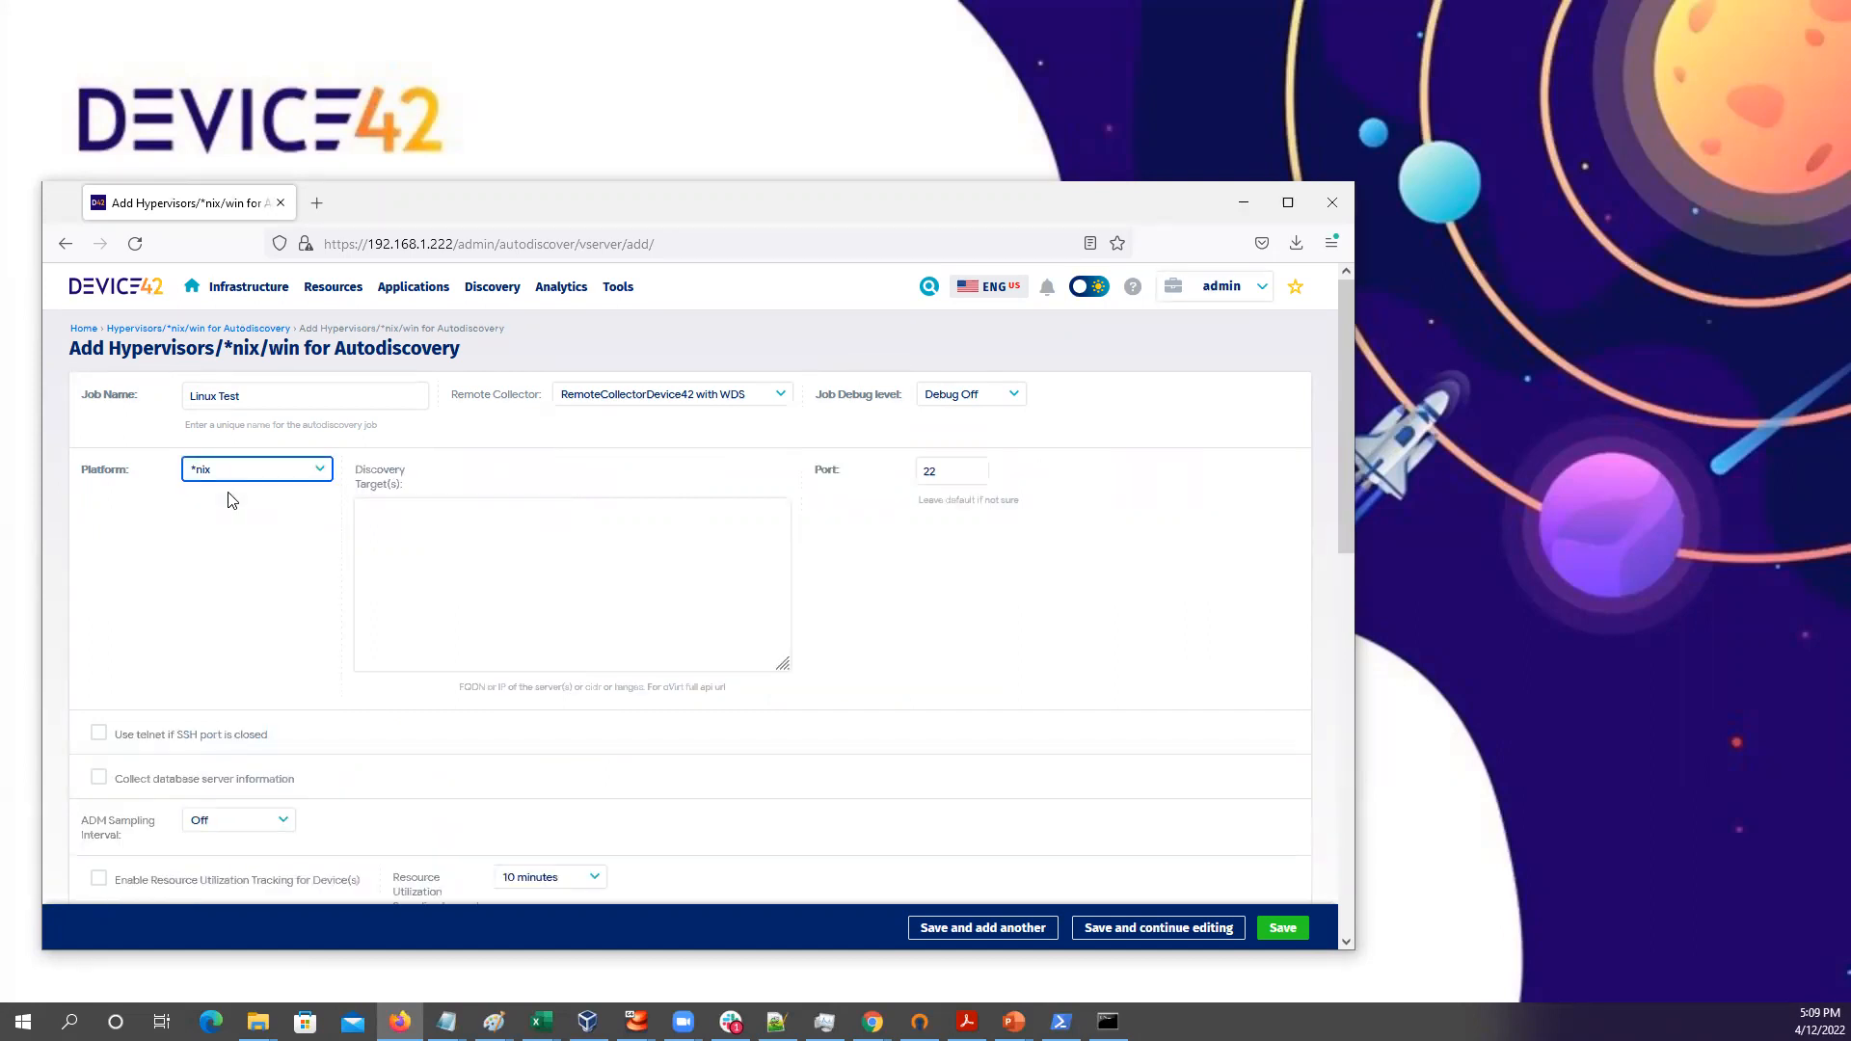
click(376, 515)
text(192.168.1.8)
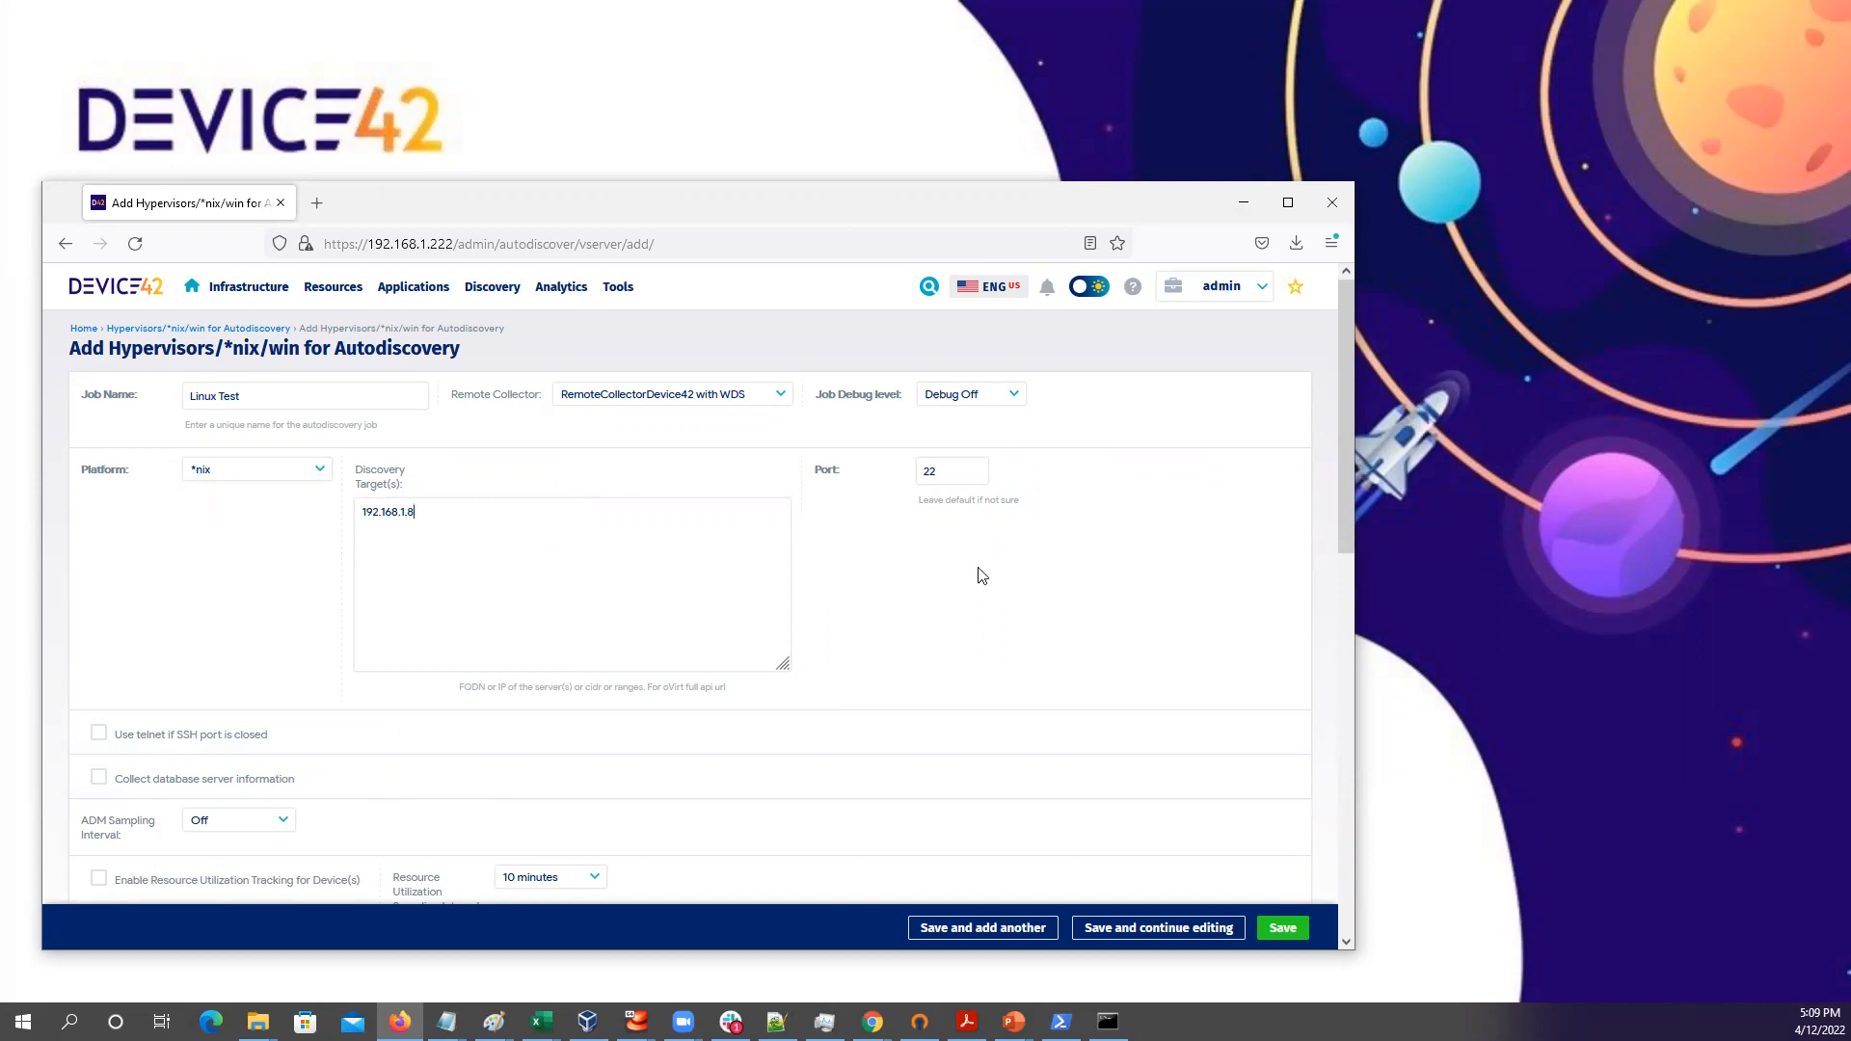
scroll(921, 646, down, 4)
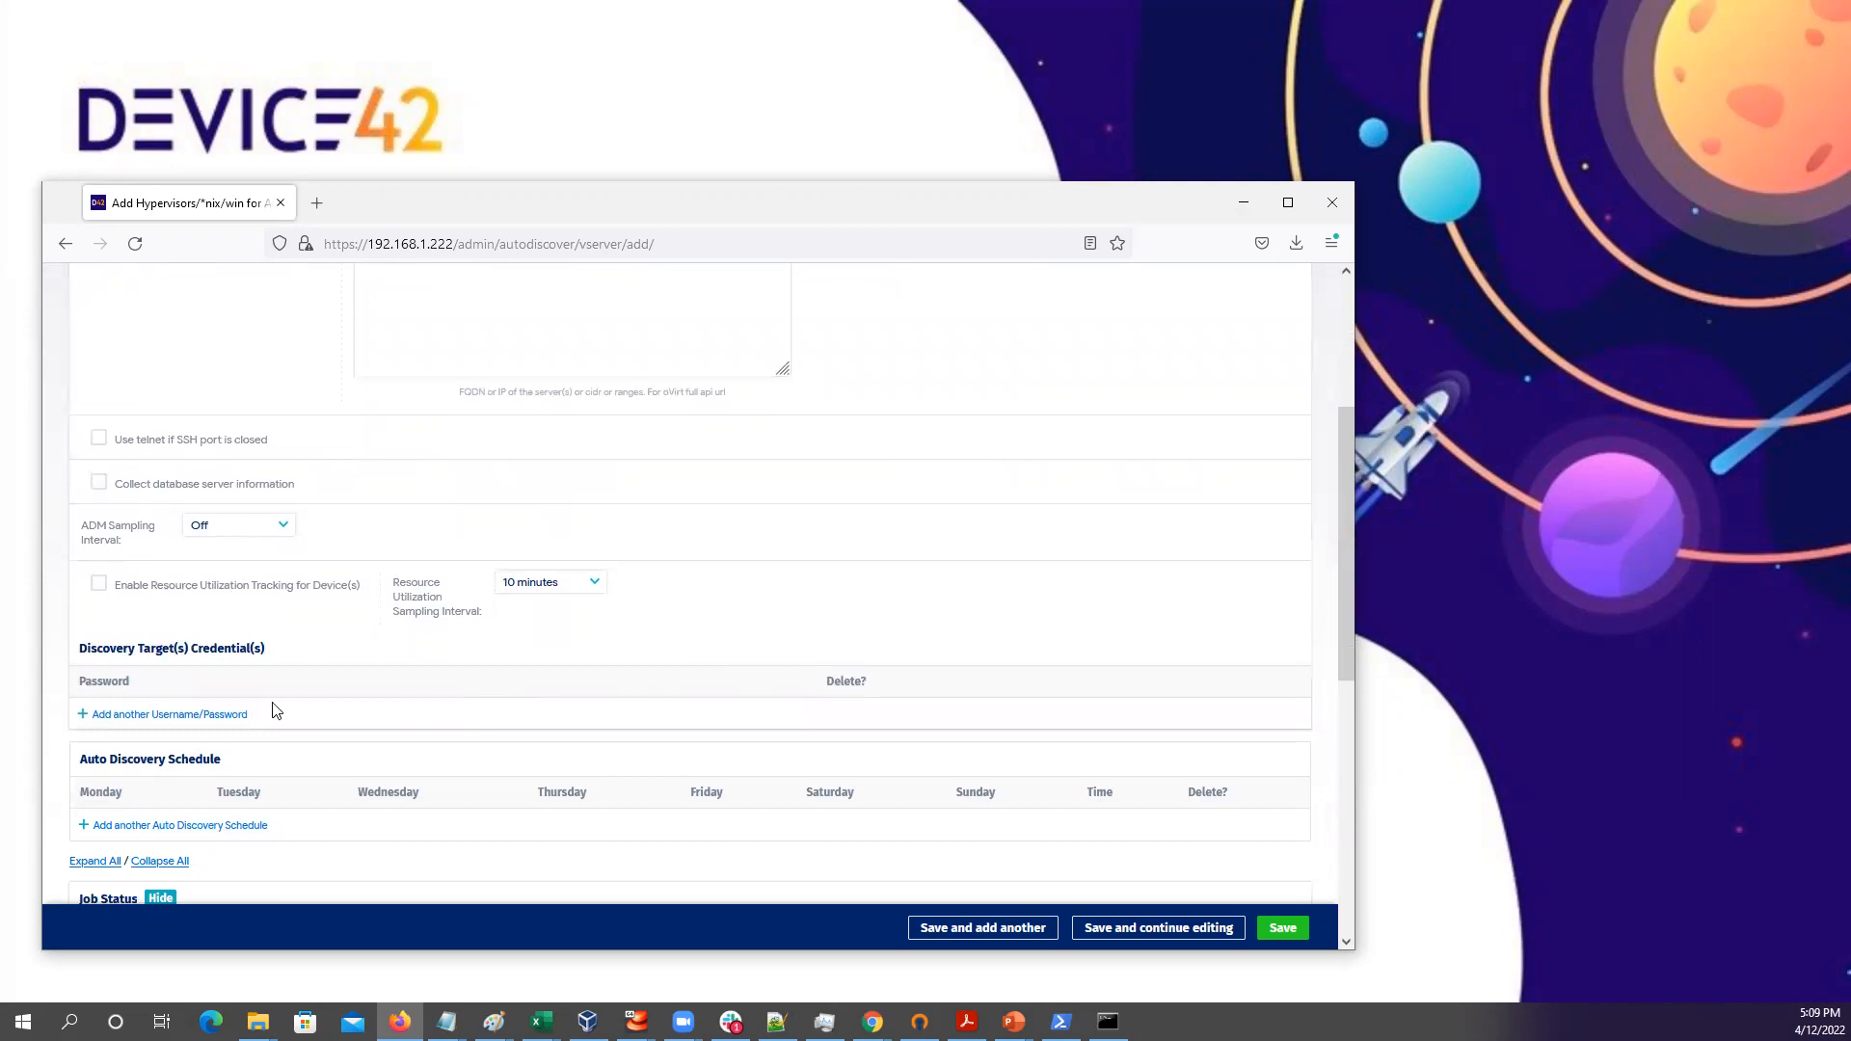
click(157, 717)
Create a new credential secret with username root and label Linux Root User
click(170, 725)
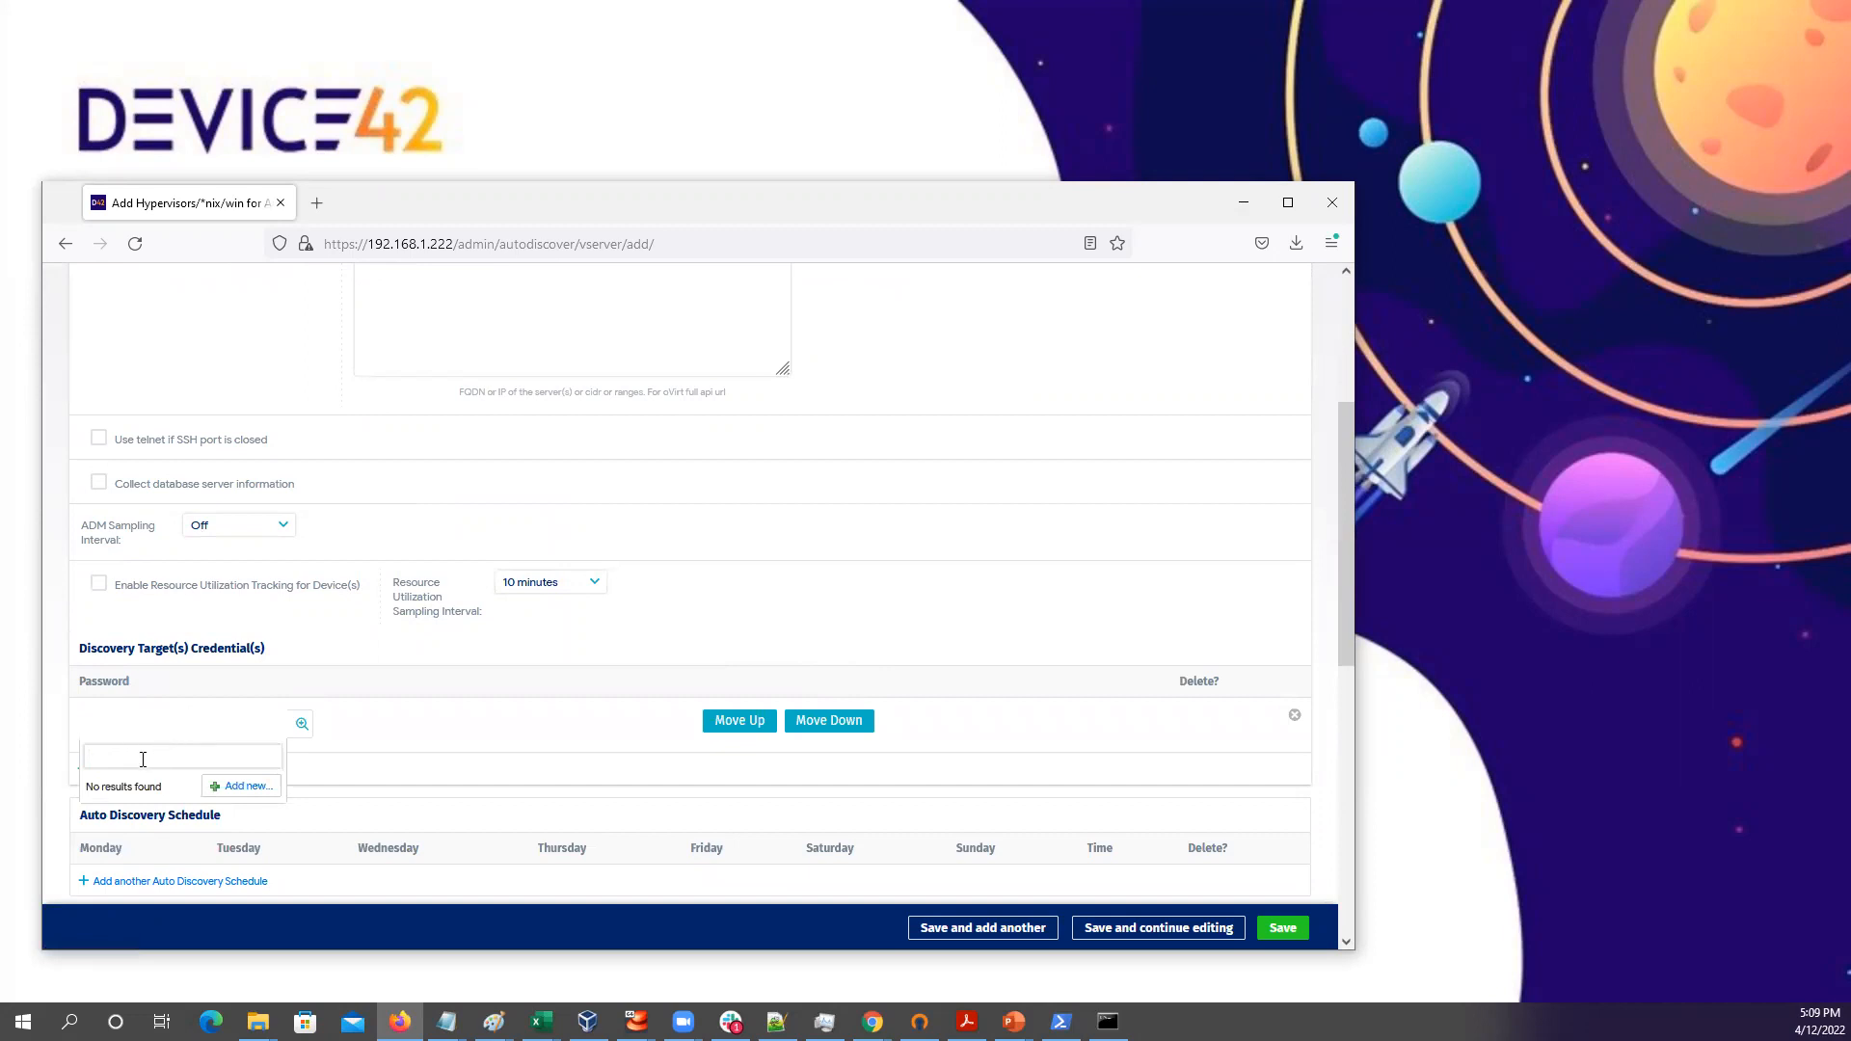
click(242, 786)
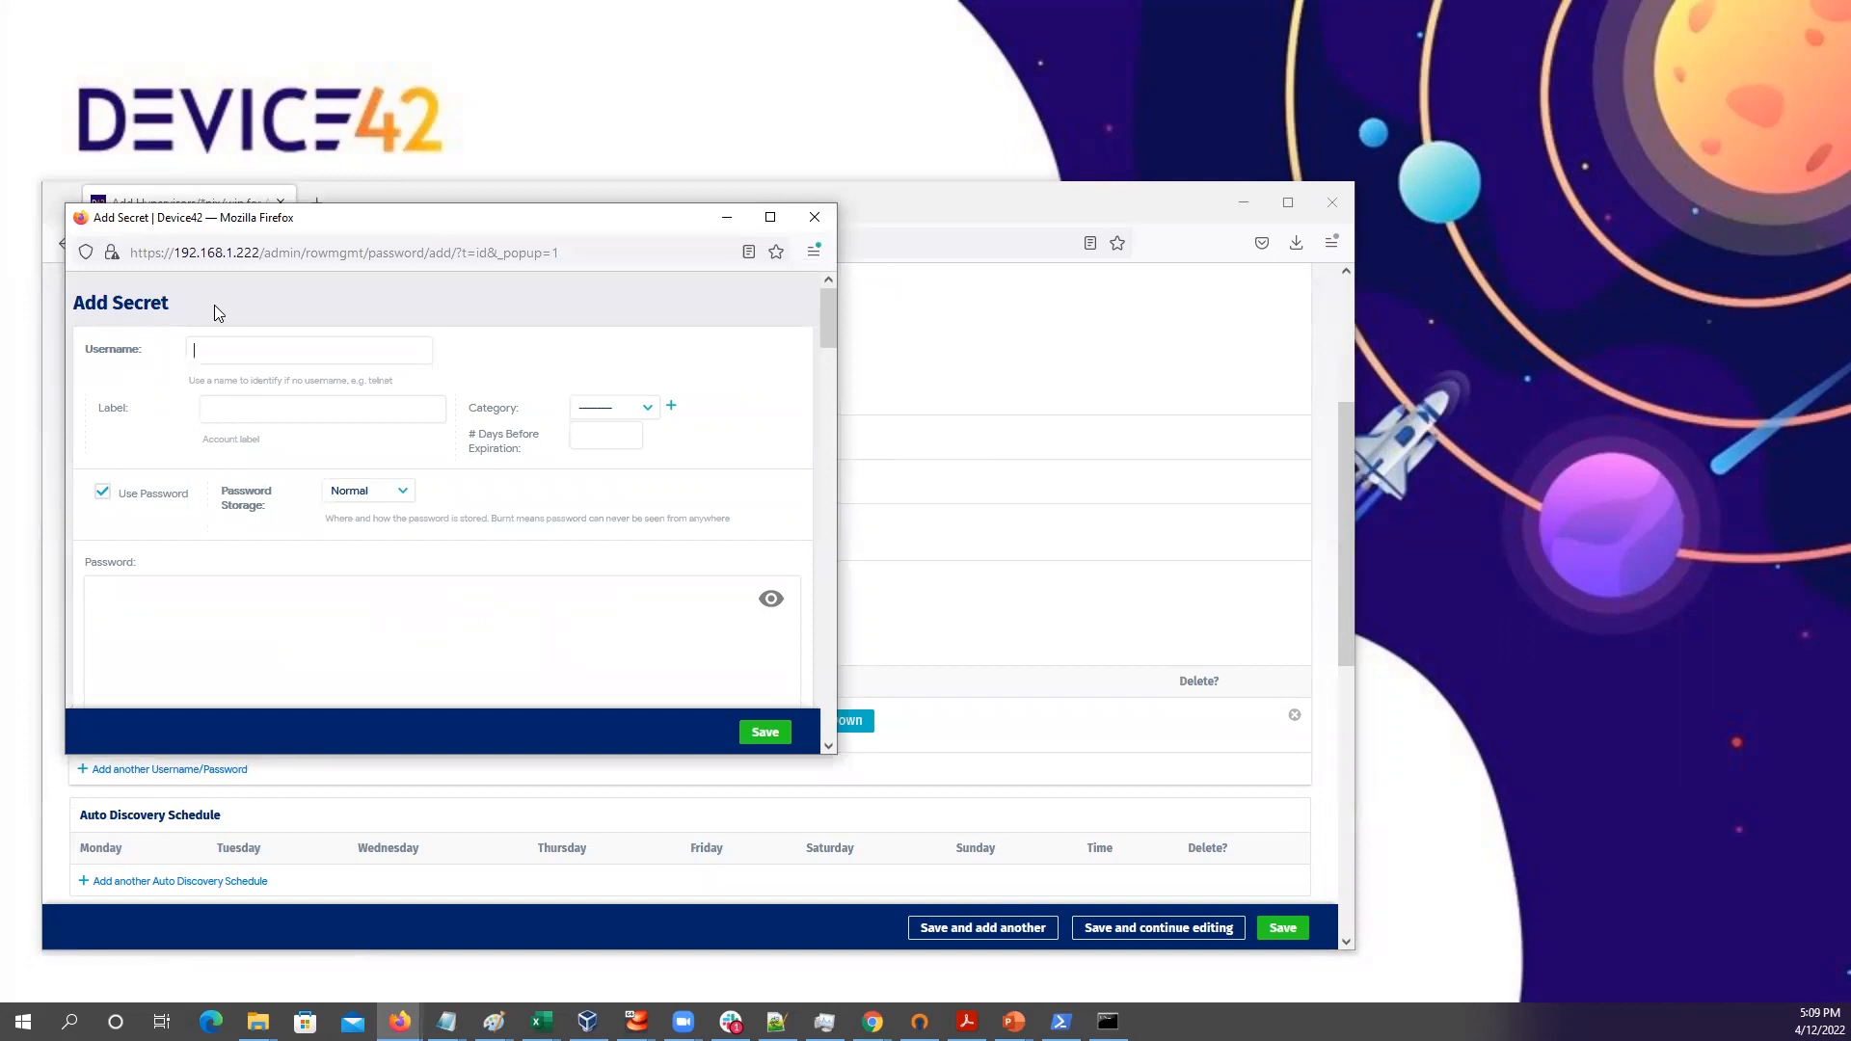
text(root)
key(Tab)
text(Linux Root )
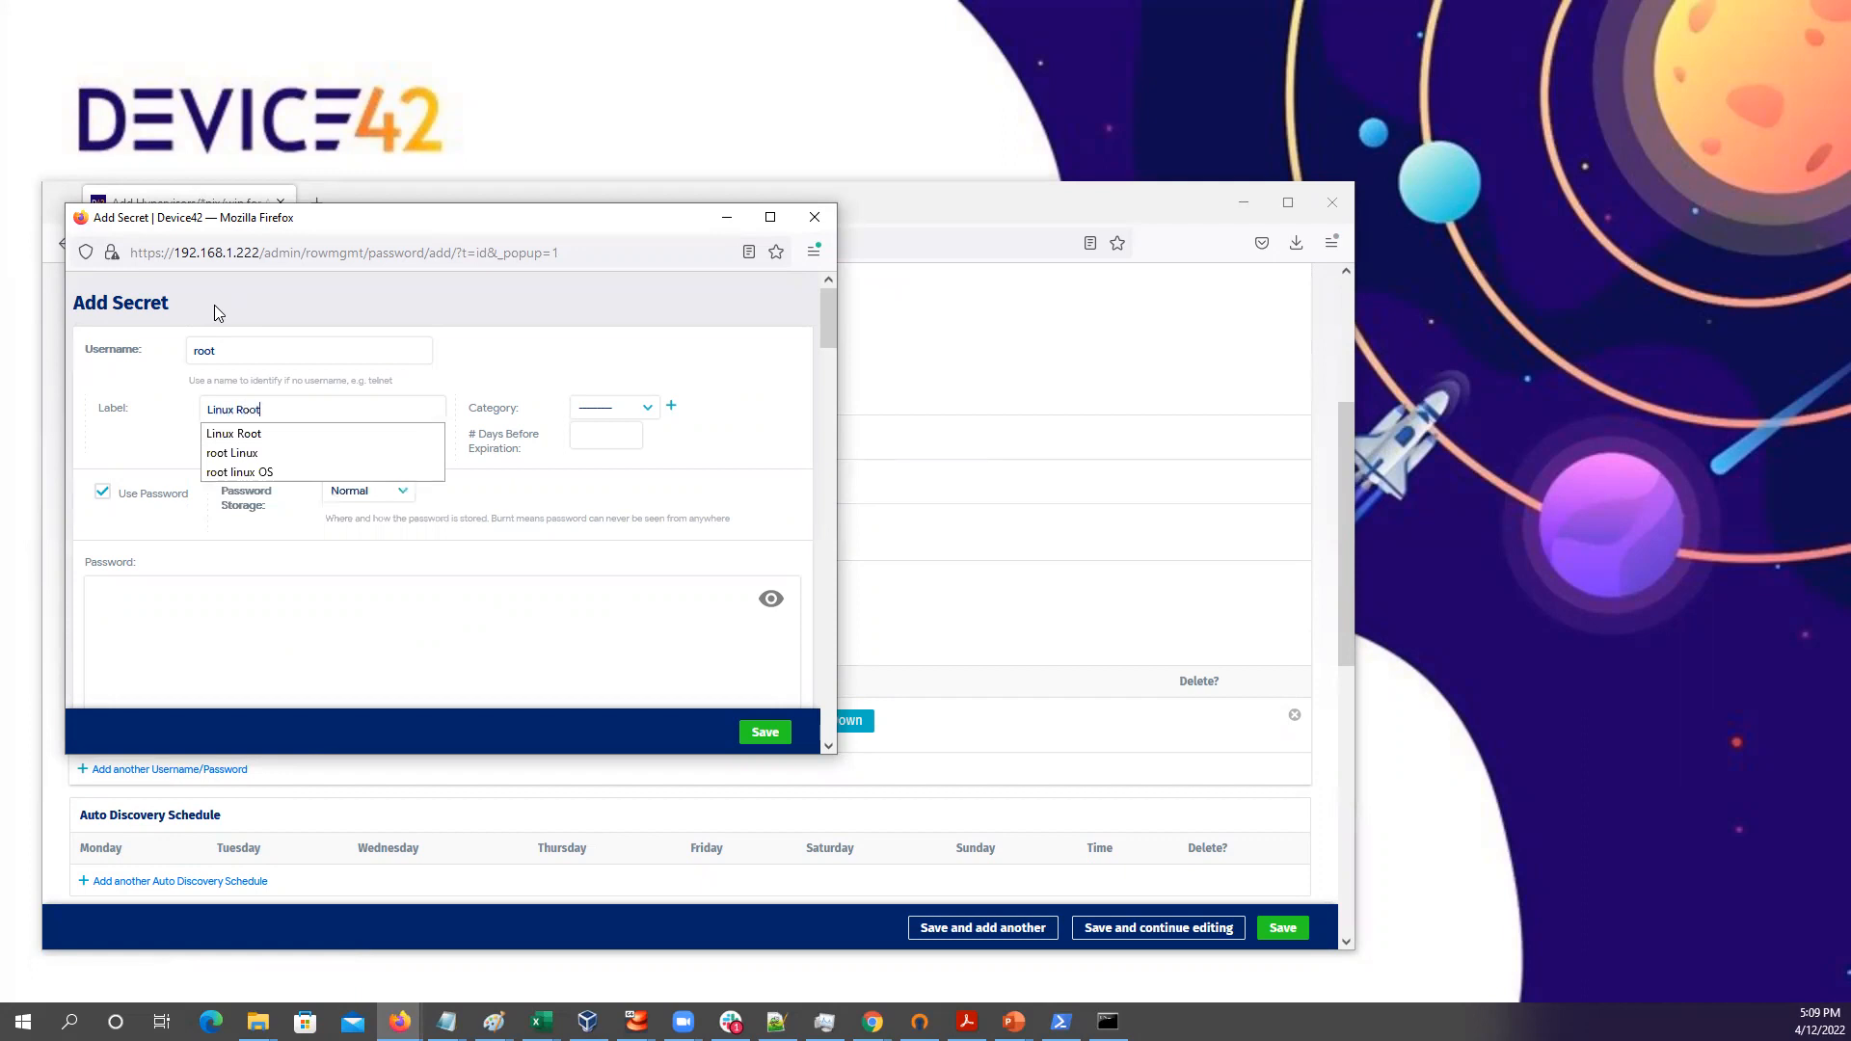
text(User)
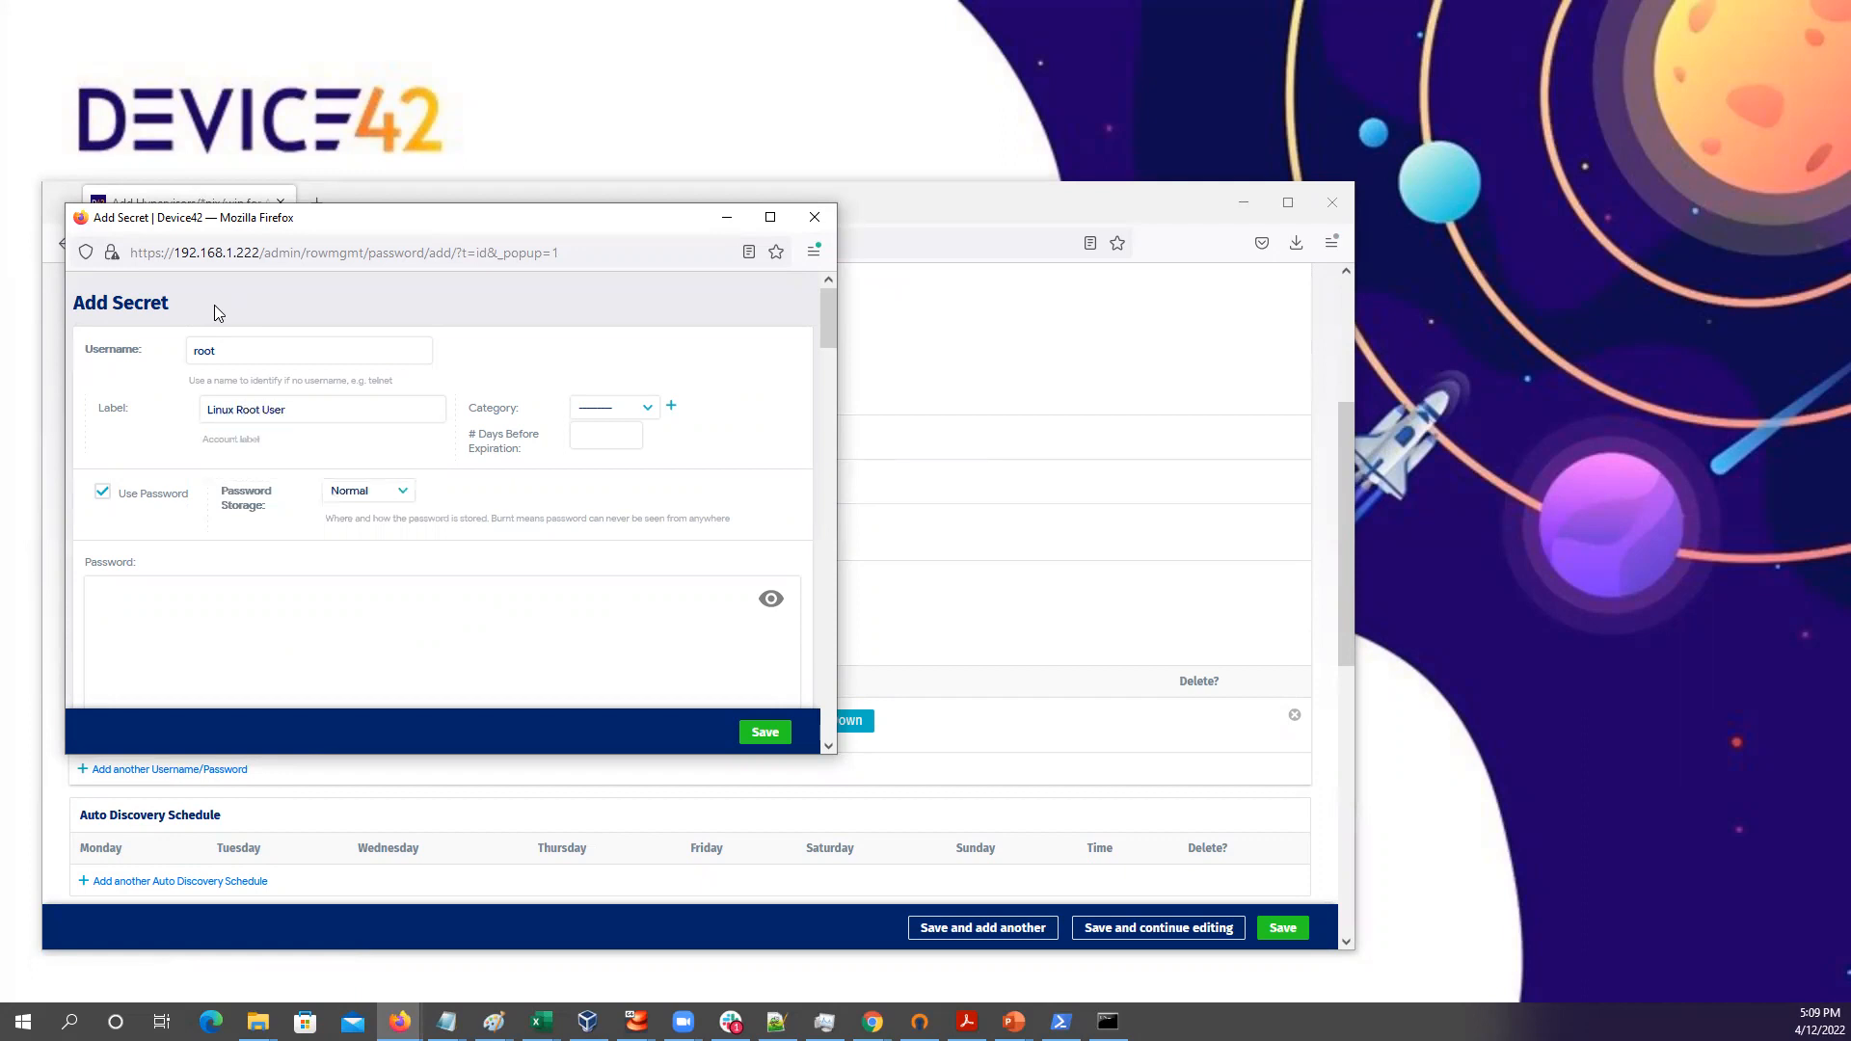
Enter the secret's password, attach the secret to the job, and save the job
click(122, 592)
text(•••)
click(764, 733)
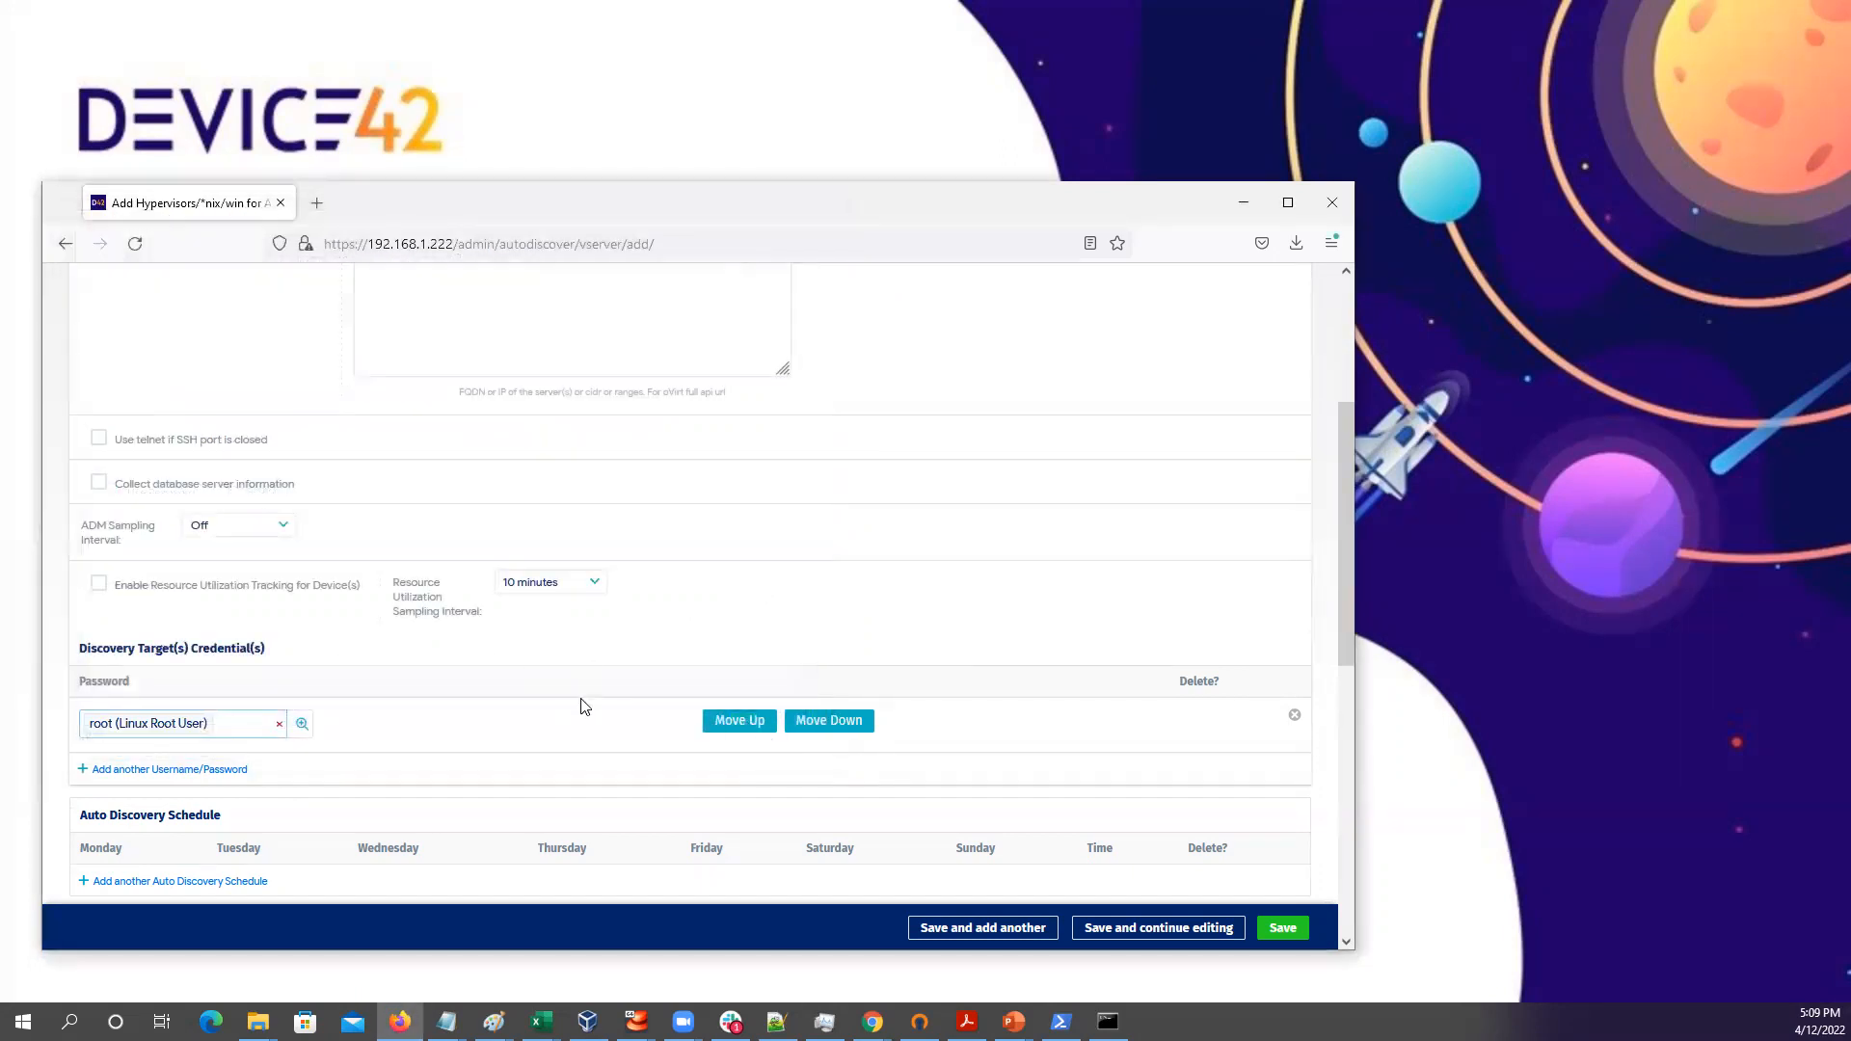
click(1283, 930)
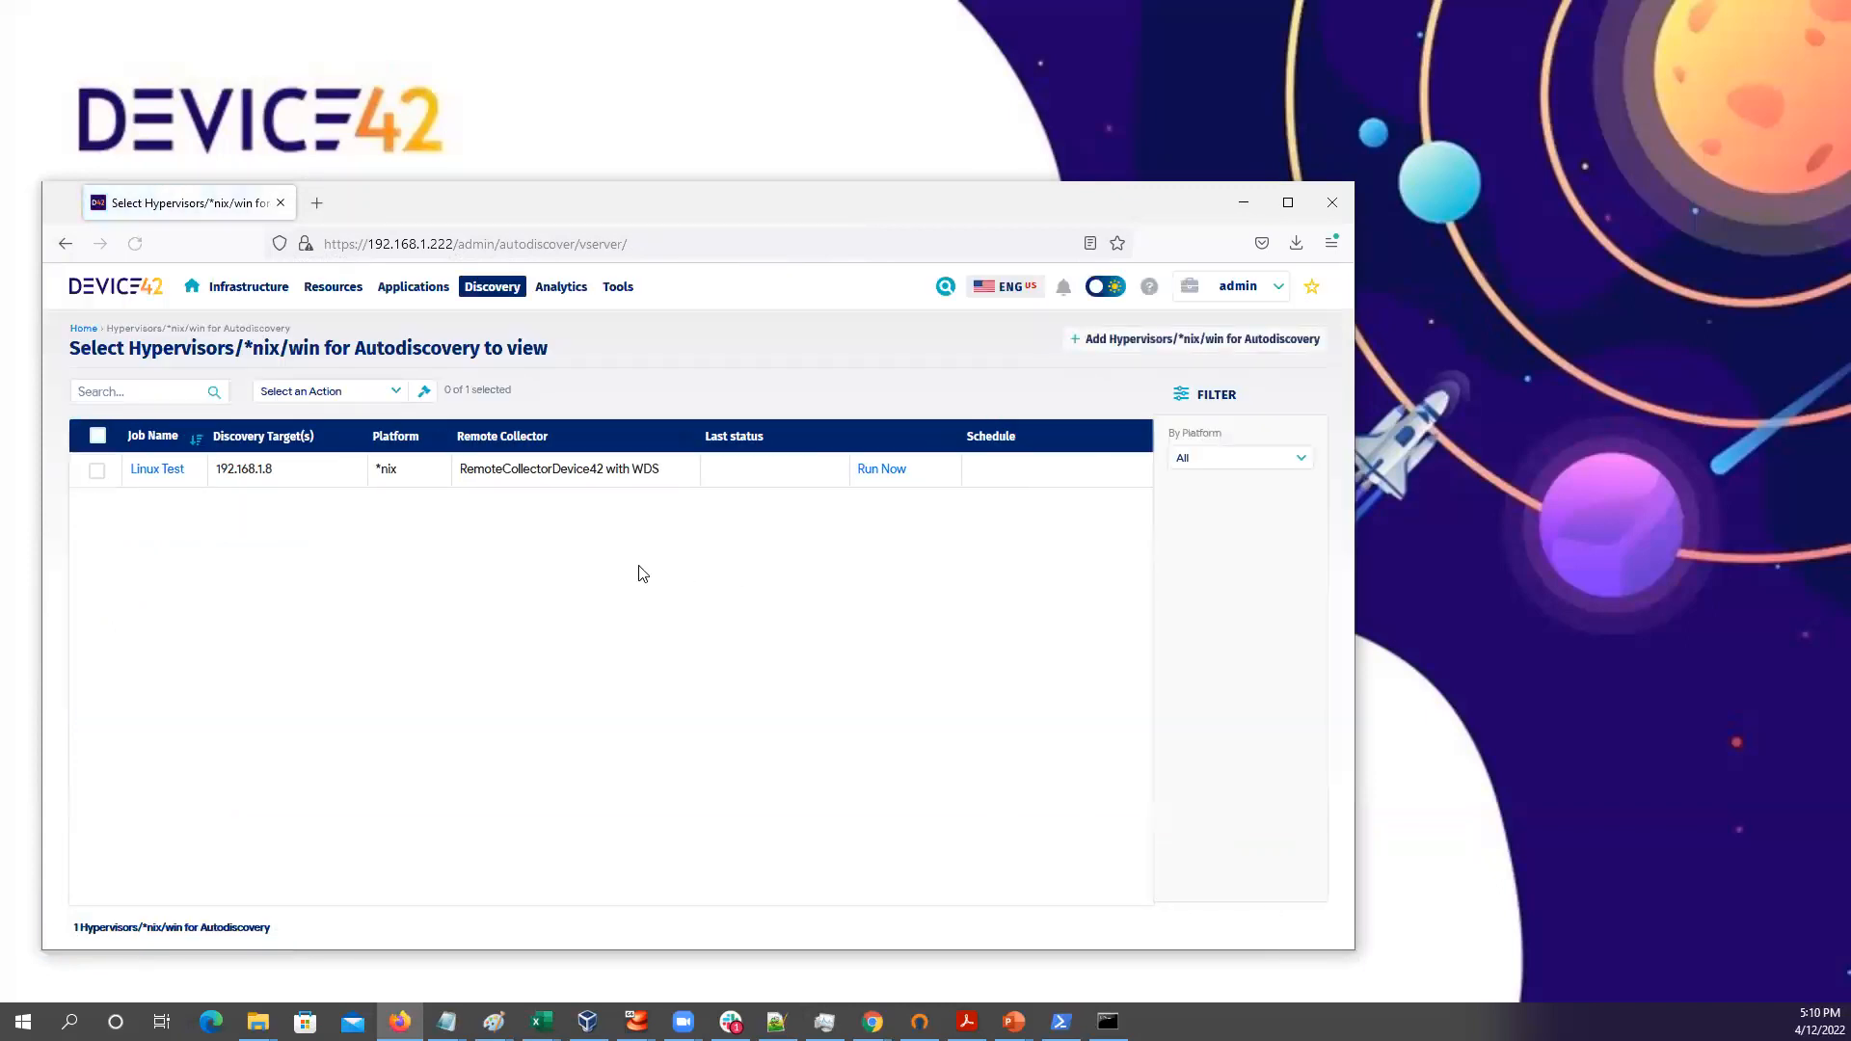
Run the Linux Test job now
click(881, 470)
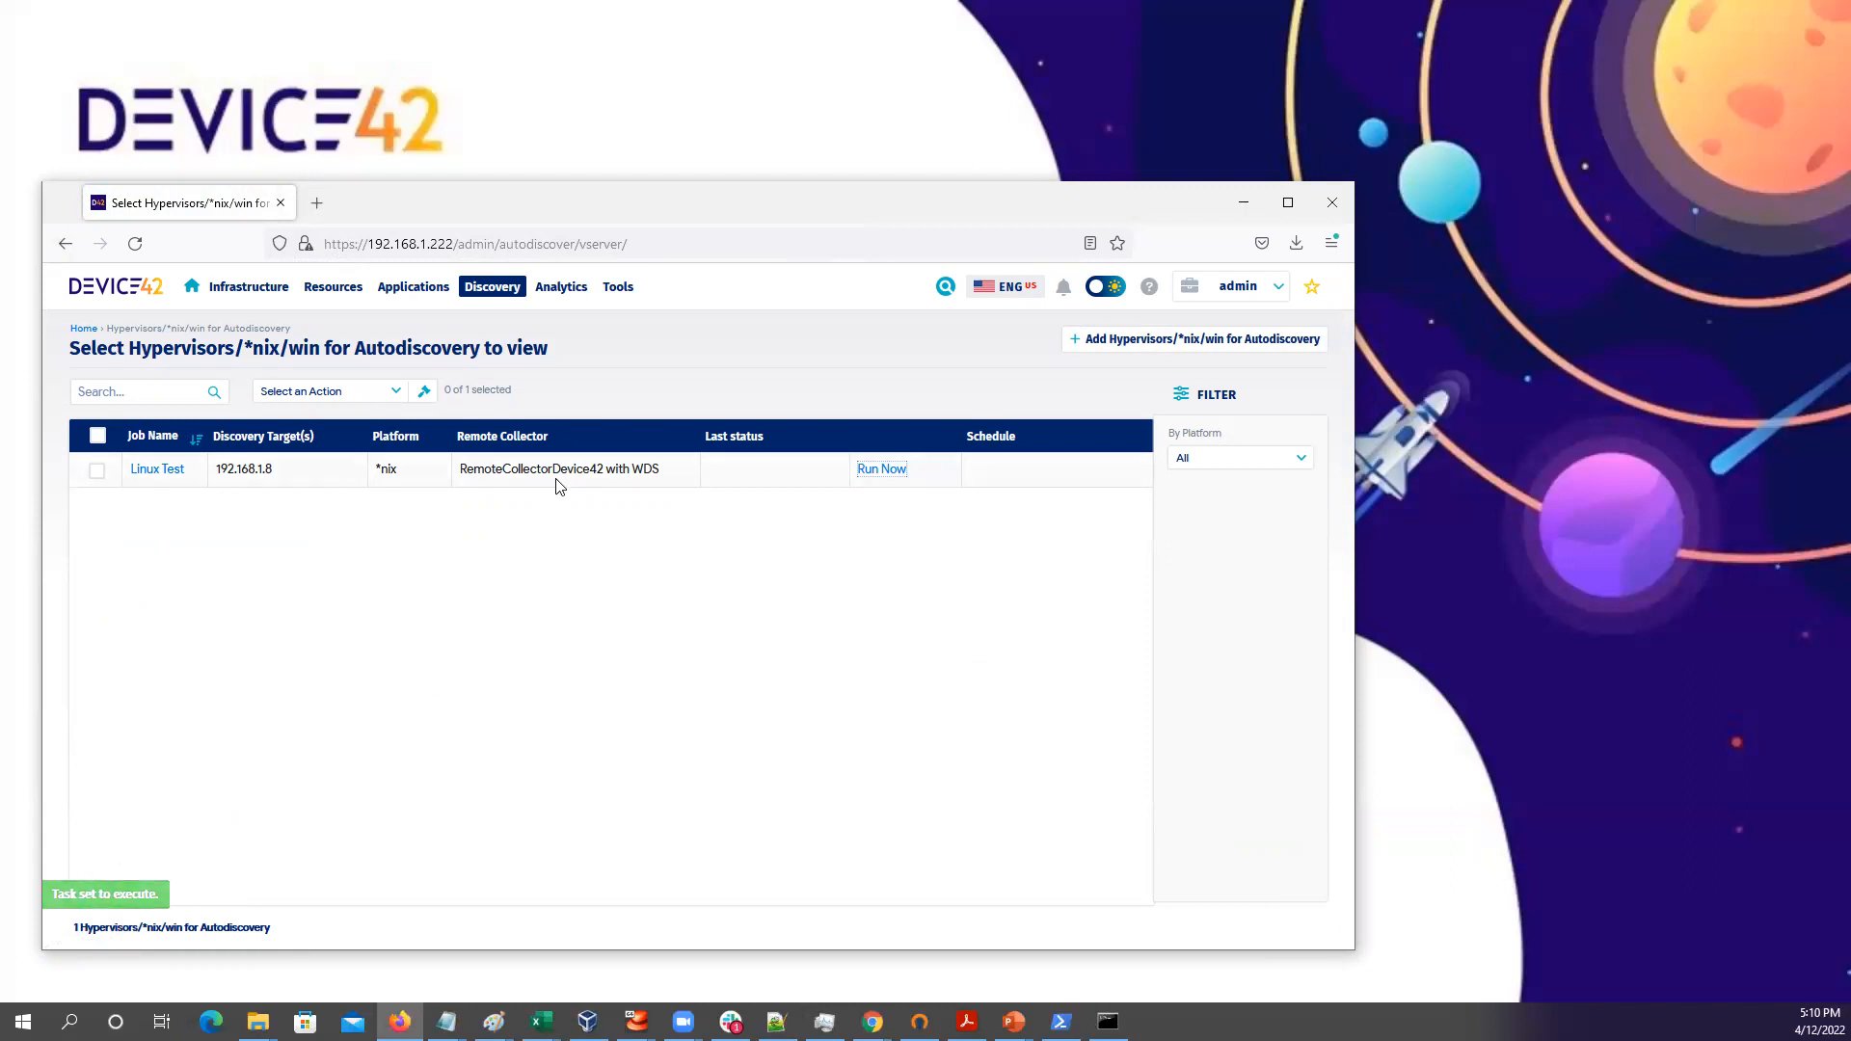
mouse_move(566, 299)
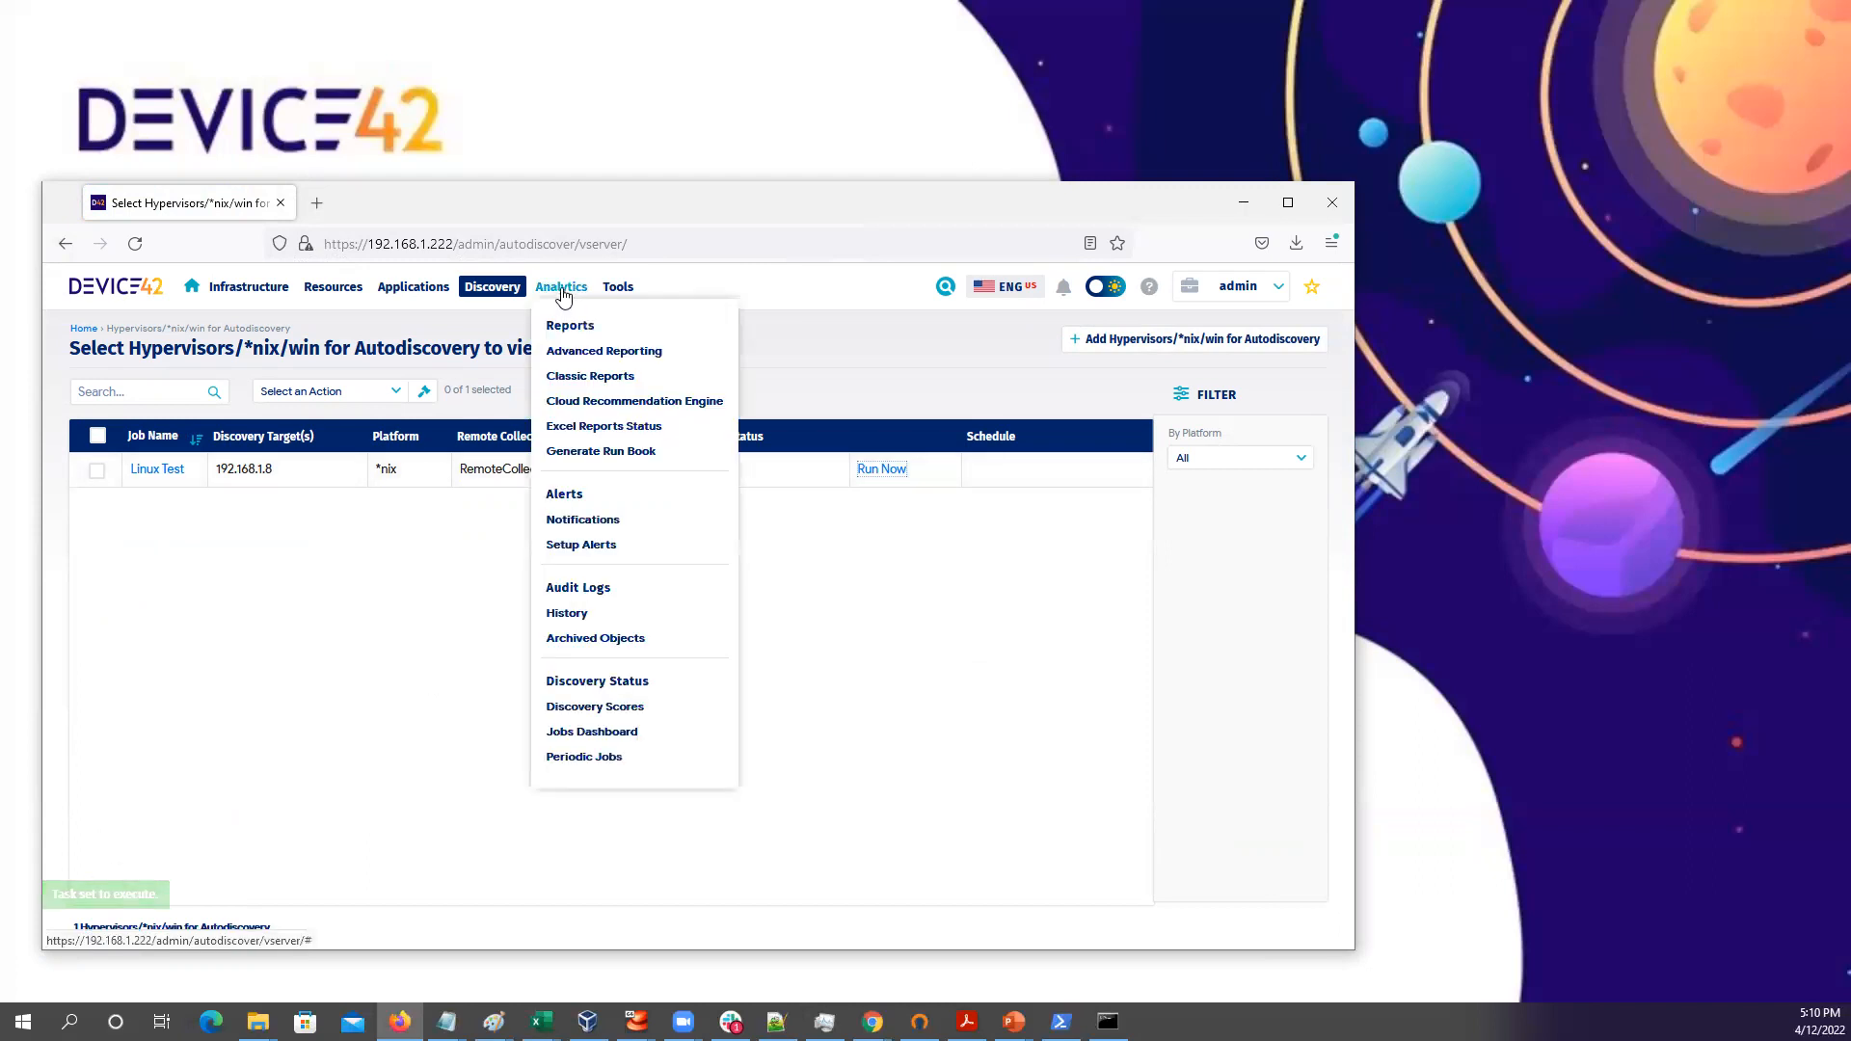
Open the Jobs Dashboard from the Analytics menu
click(592, 735)
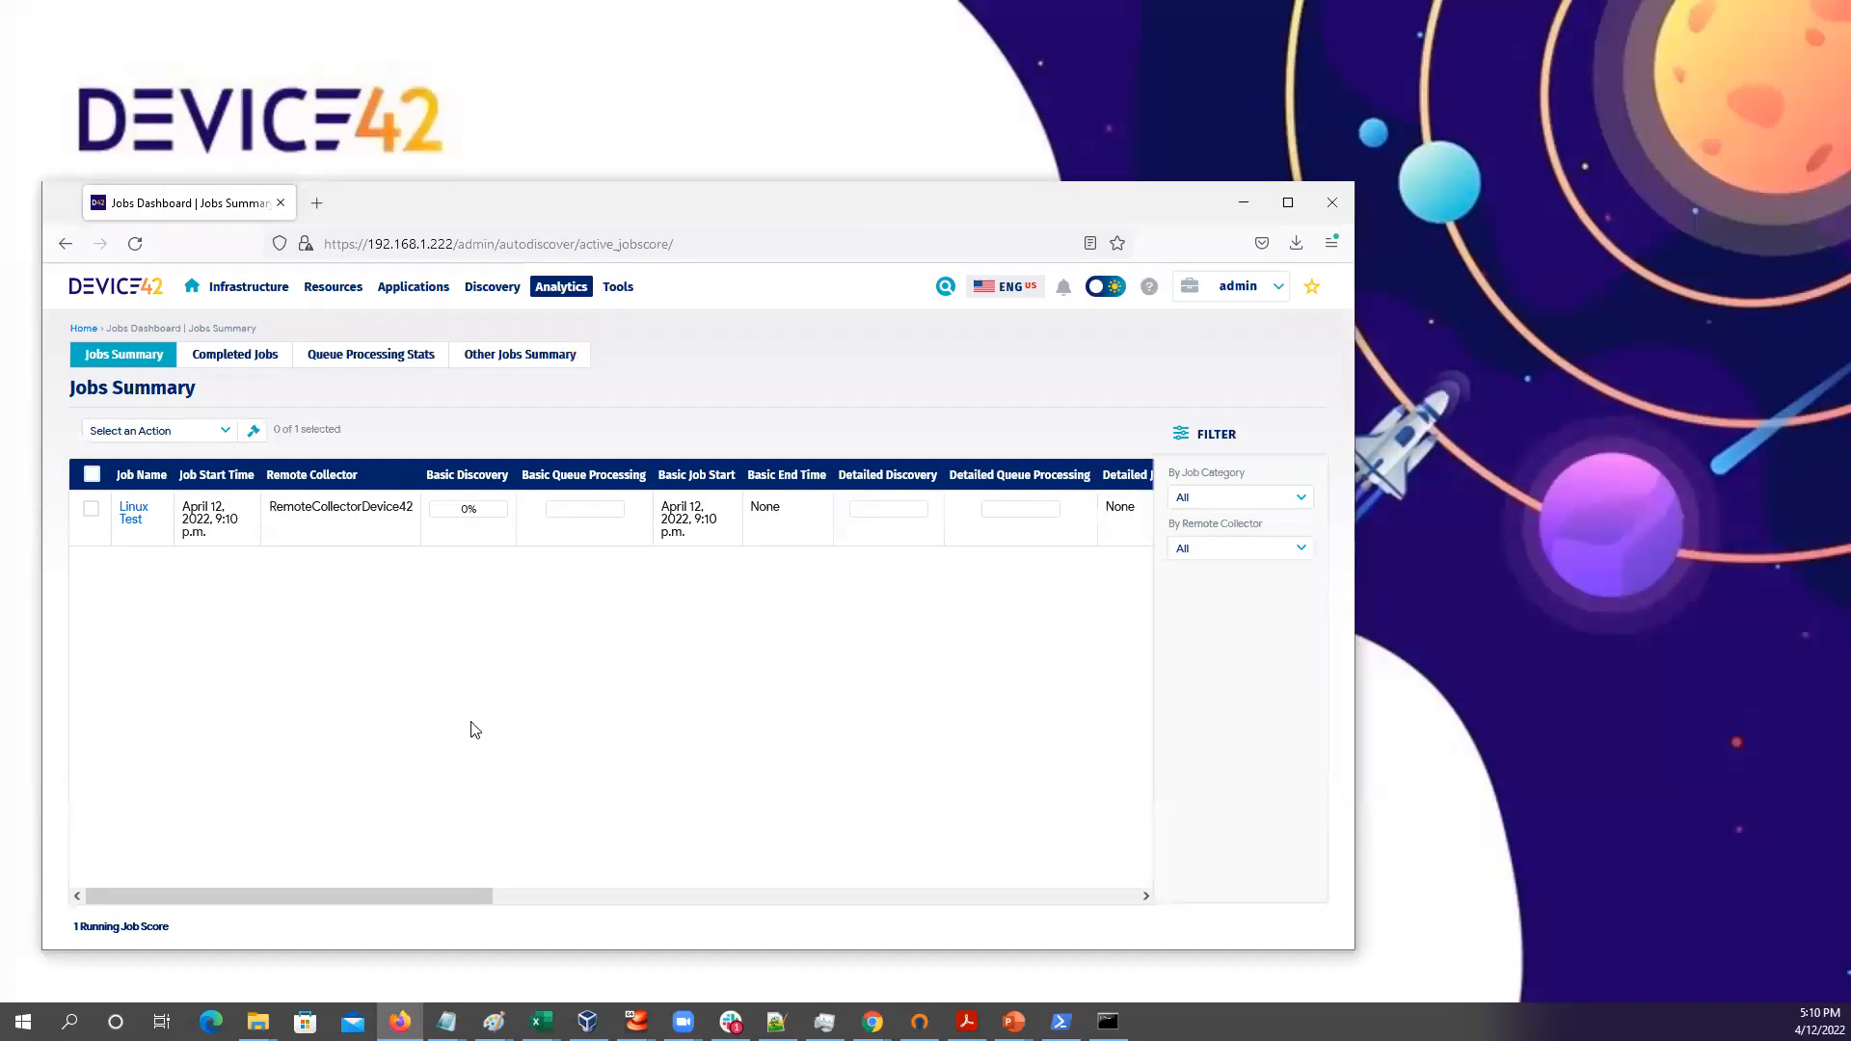
Follow the Linux Test job's details through to the discovered LinuxTestServer device page
click(132, 511)
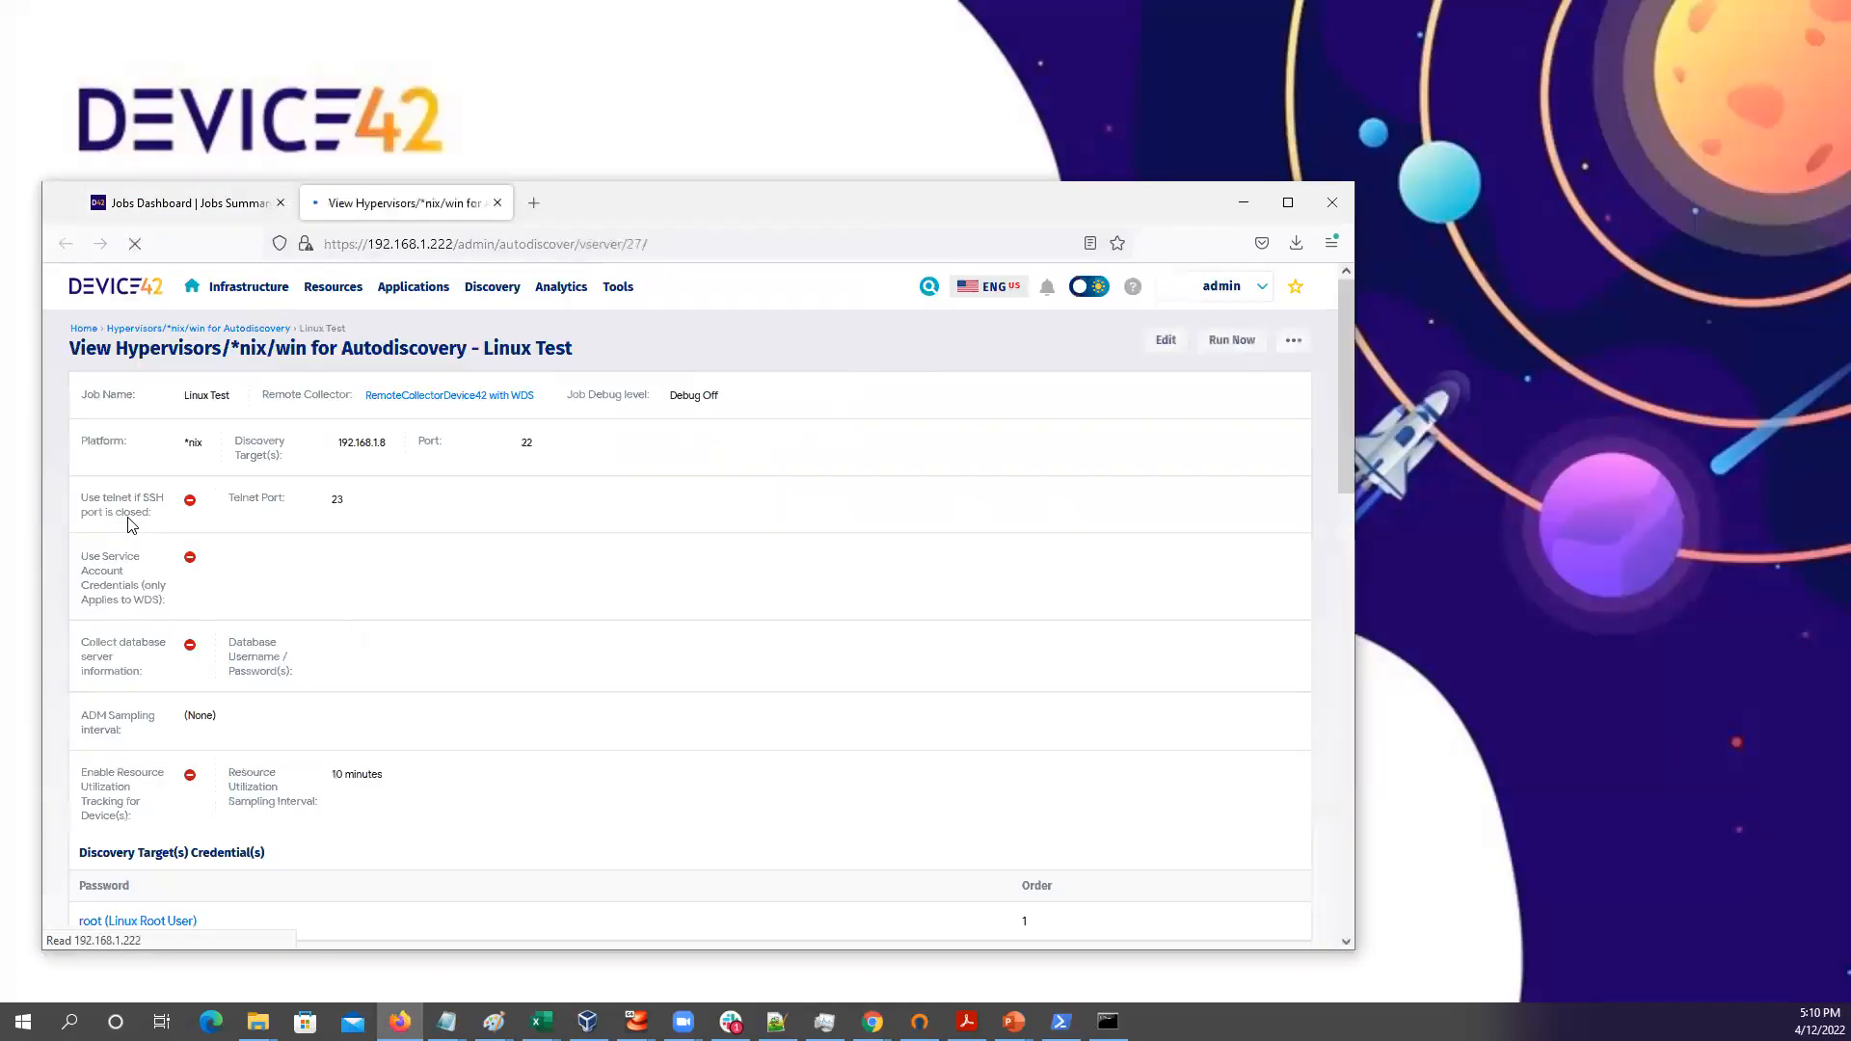
scroll(546, 618, down, 10)
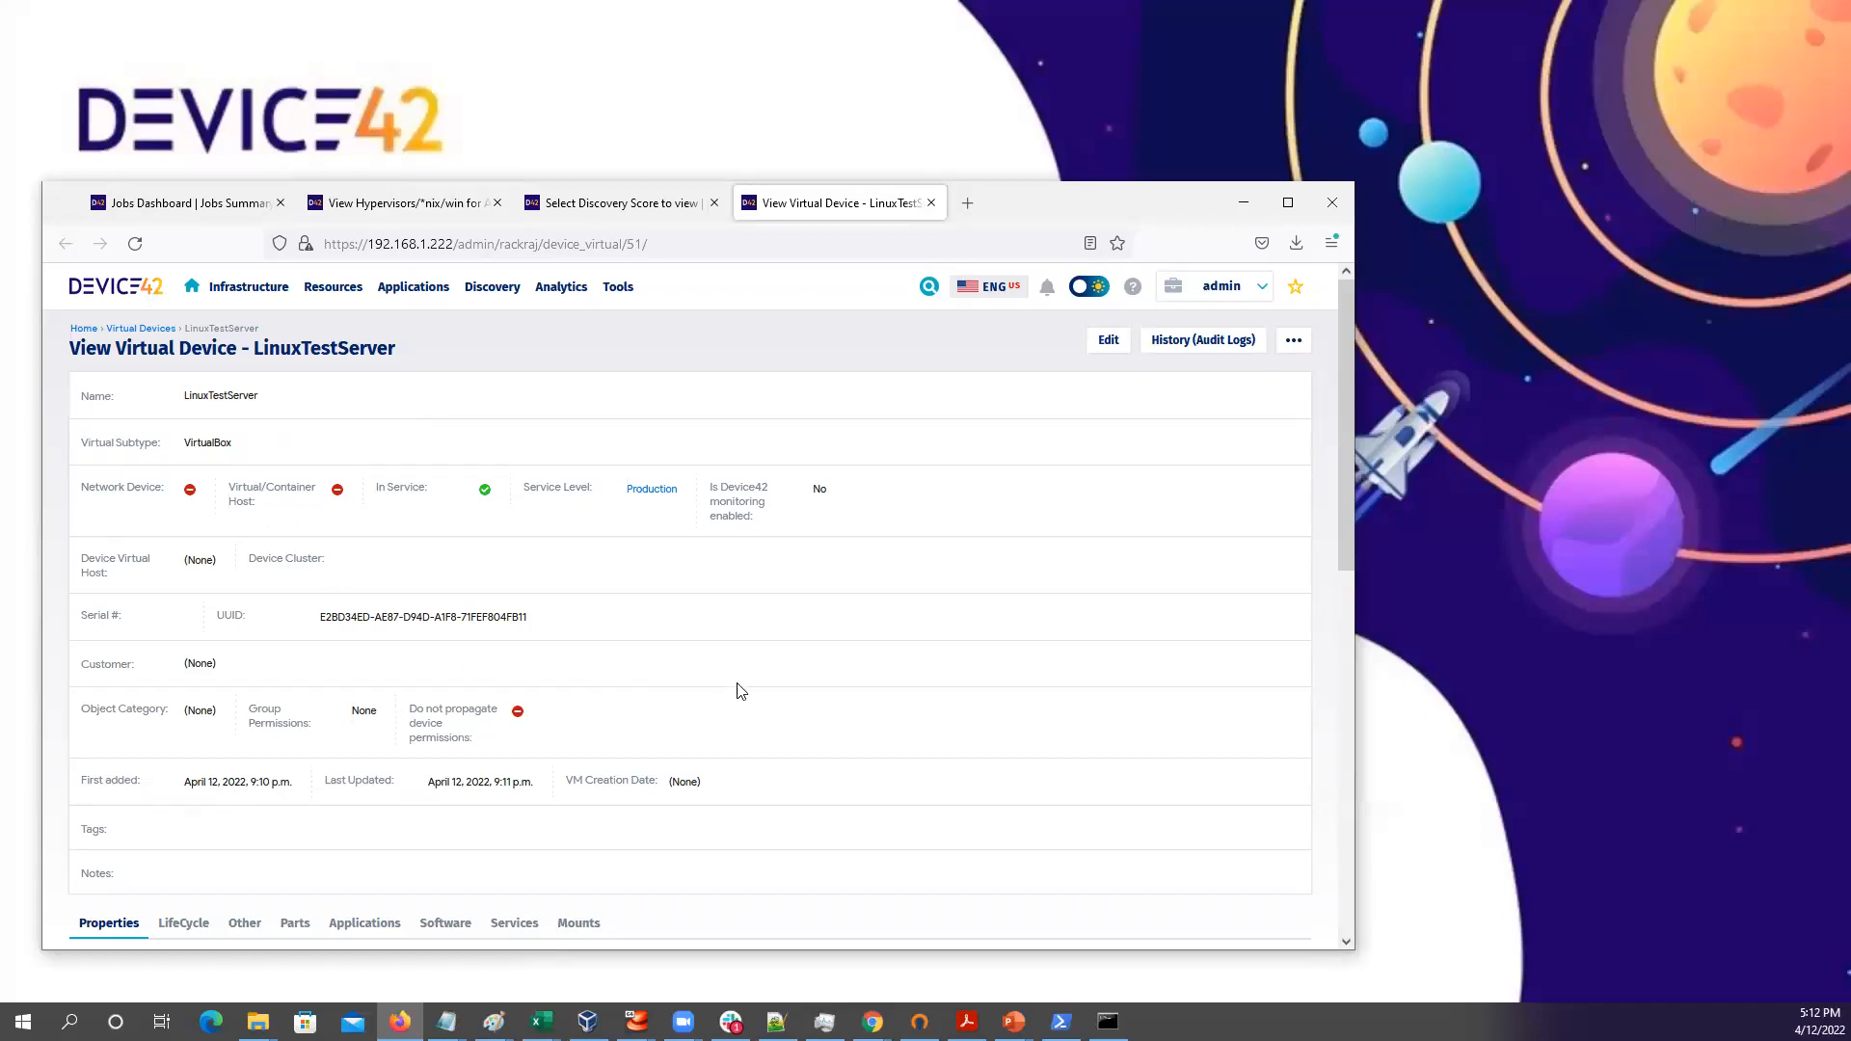
Browse LinuxTestServer's properties, LifeCycle and Other tabs down to its 96 Partial discovery score
scroll(754, 675, down, 3)
scroll(754, 675, down, 3)
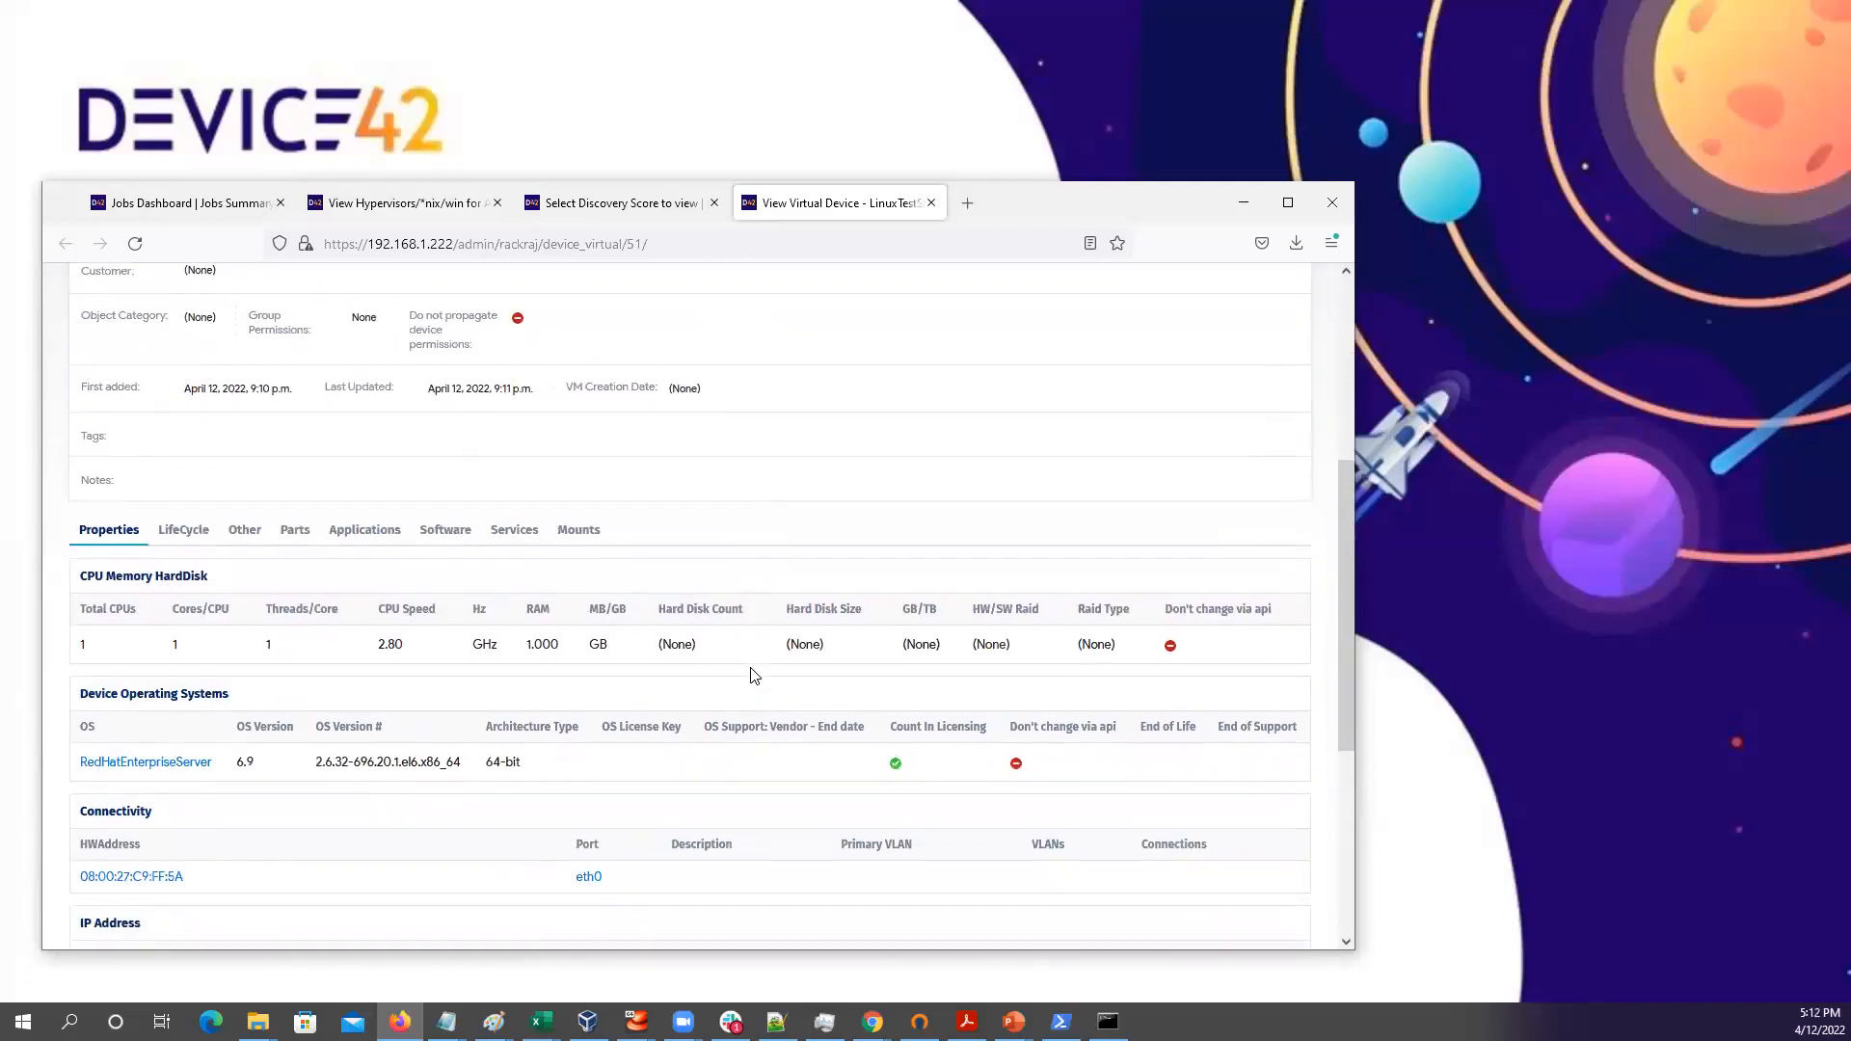
scroll(754, 675, down, 1)
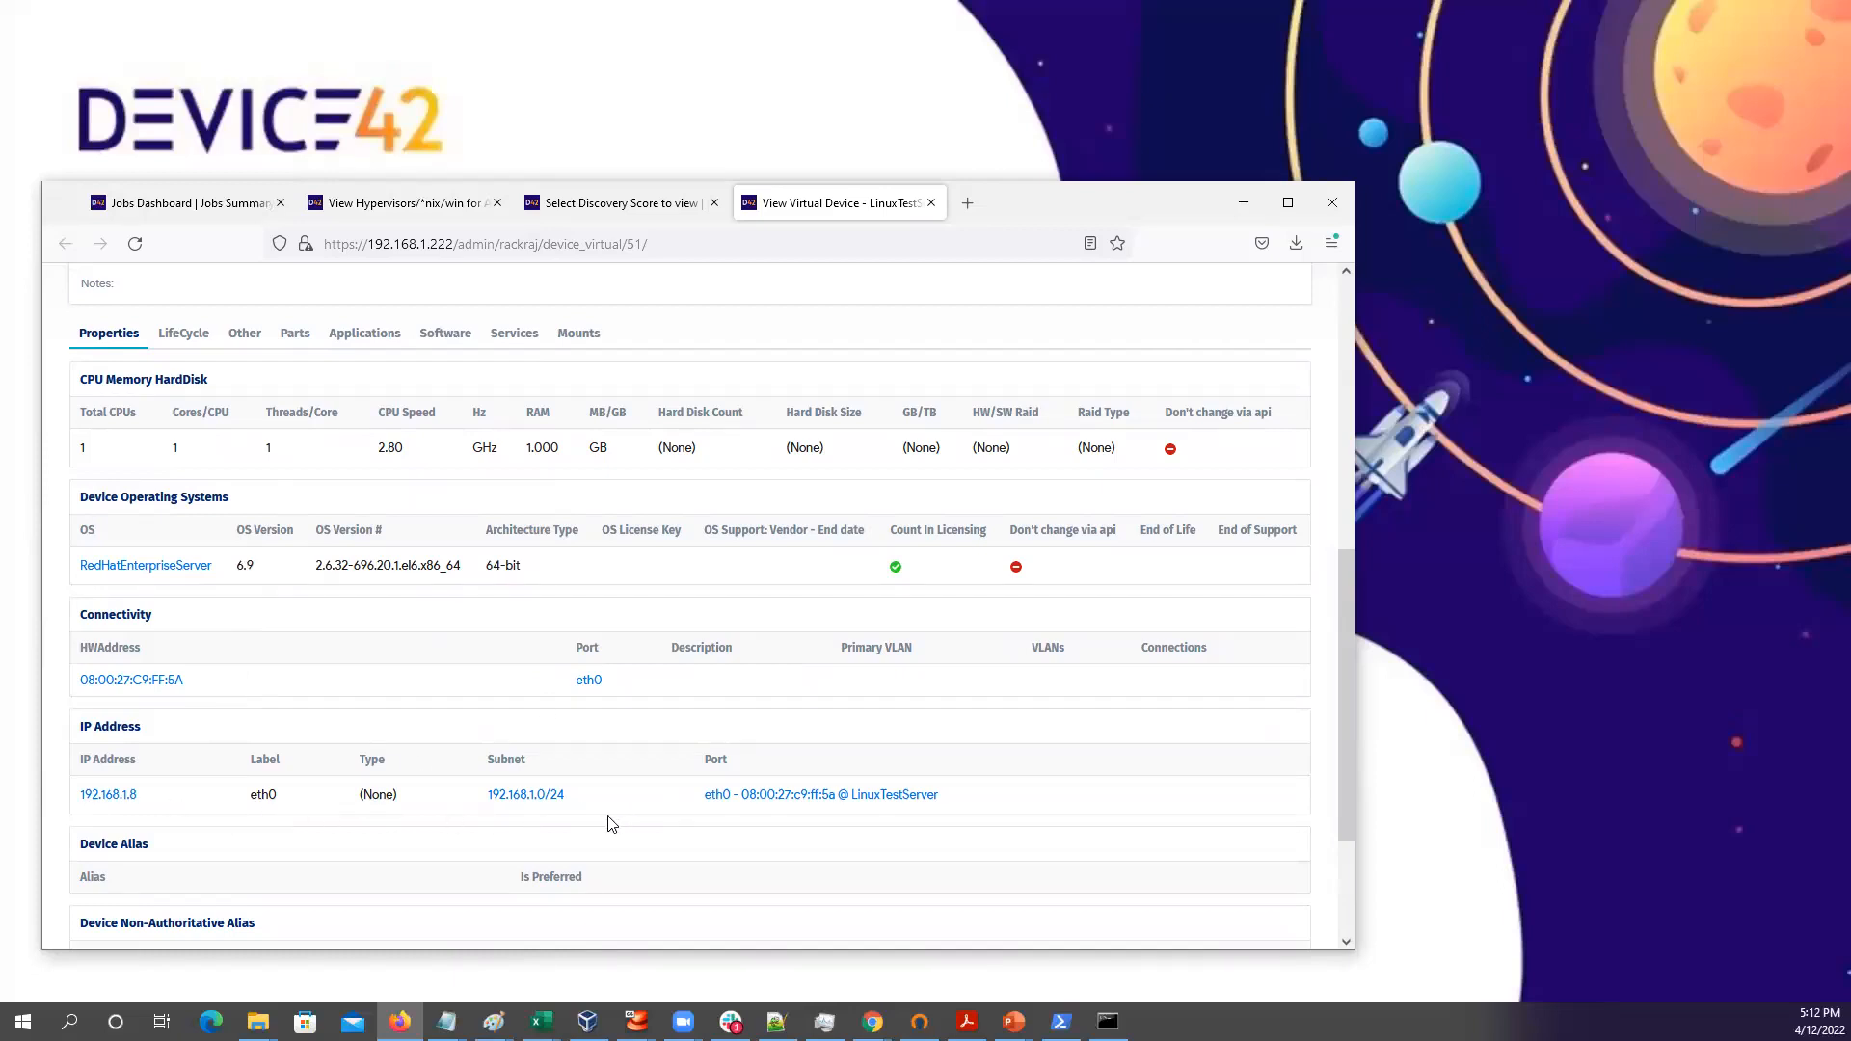
click(189, 337)
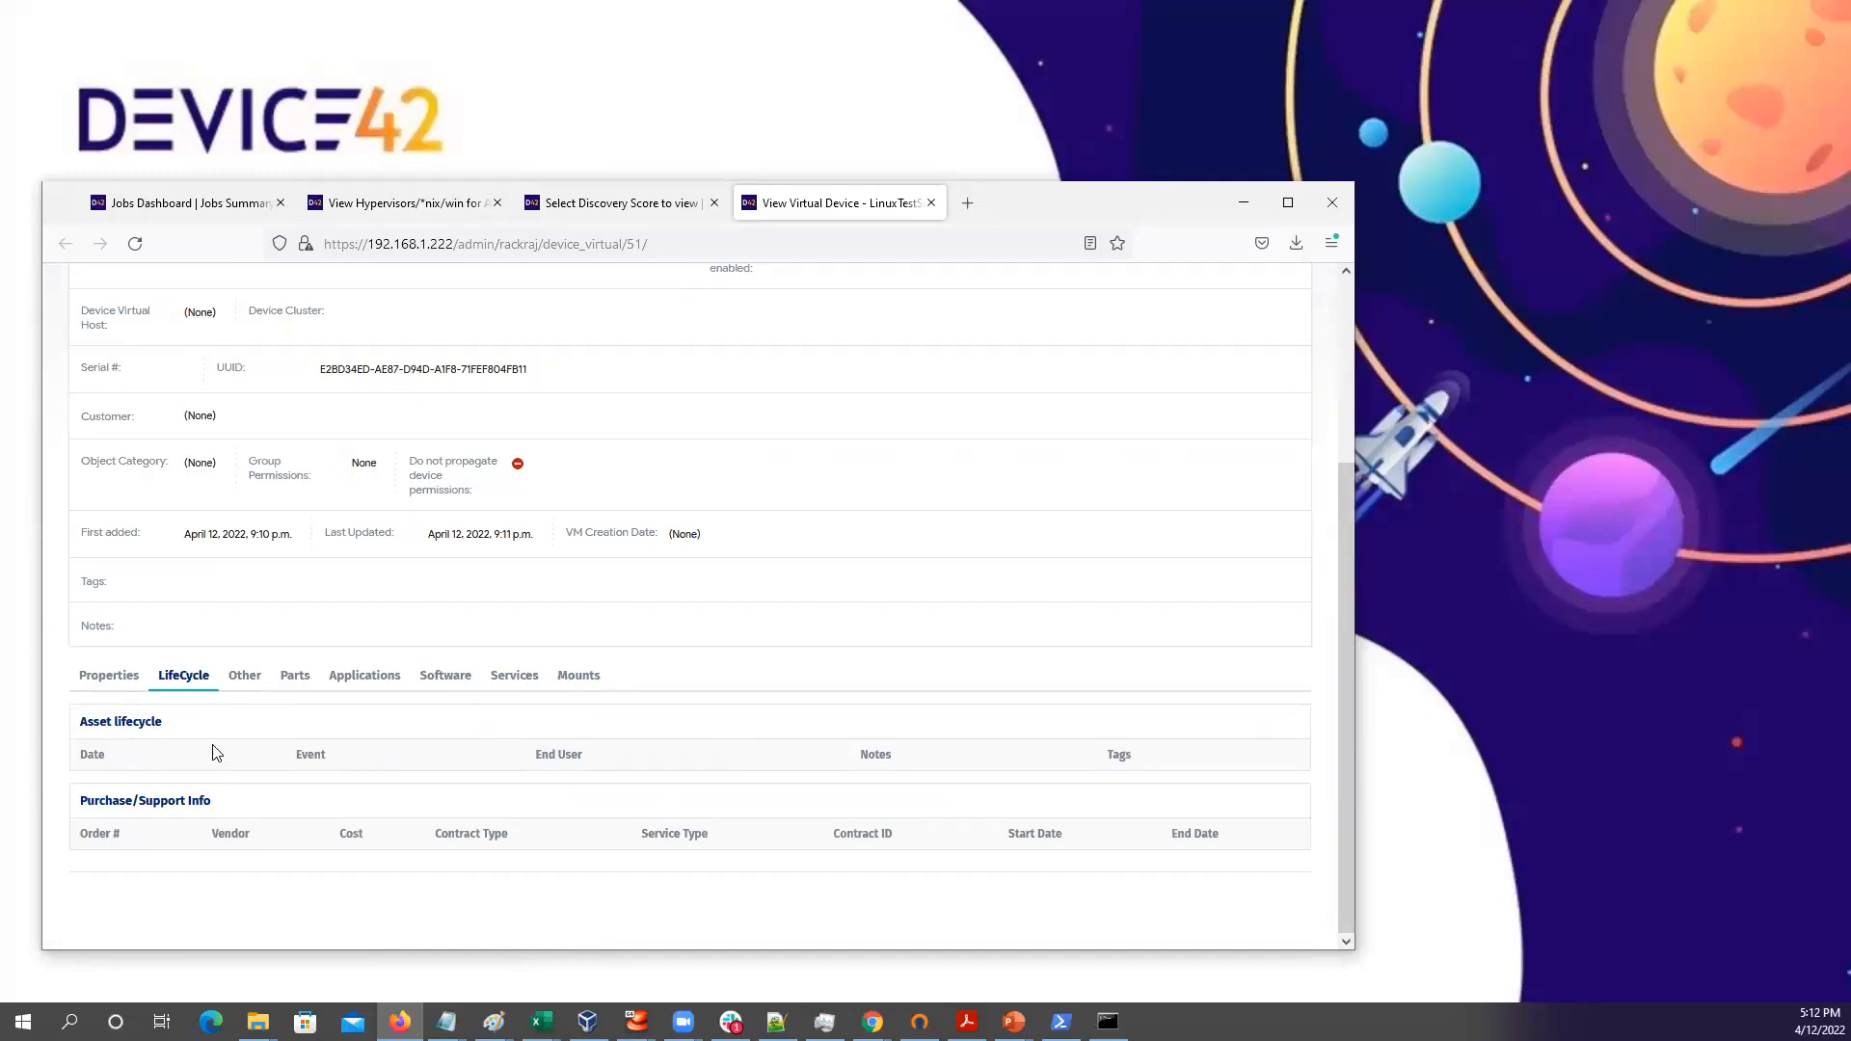
click(245, 682)
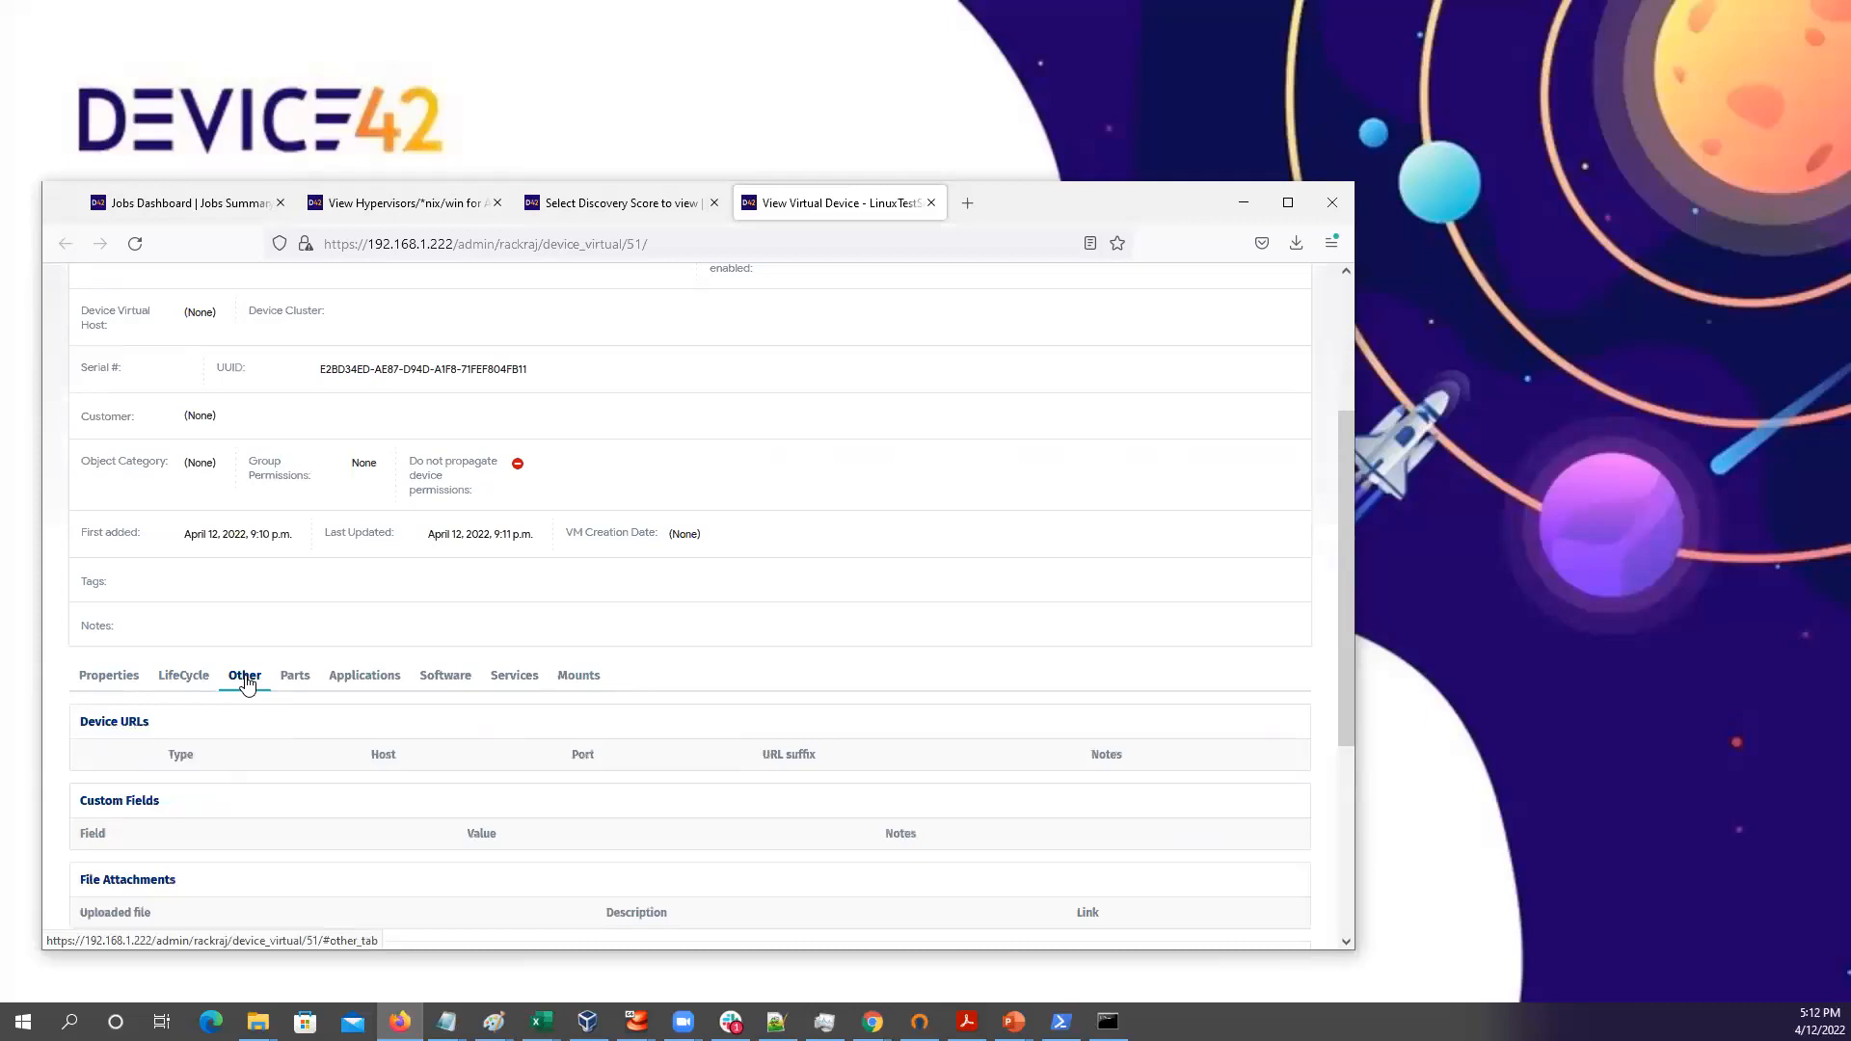
scroll(306, 714, down, 3)
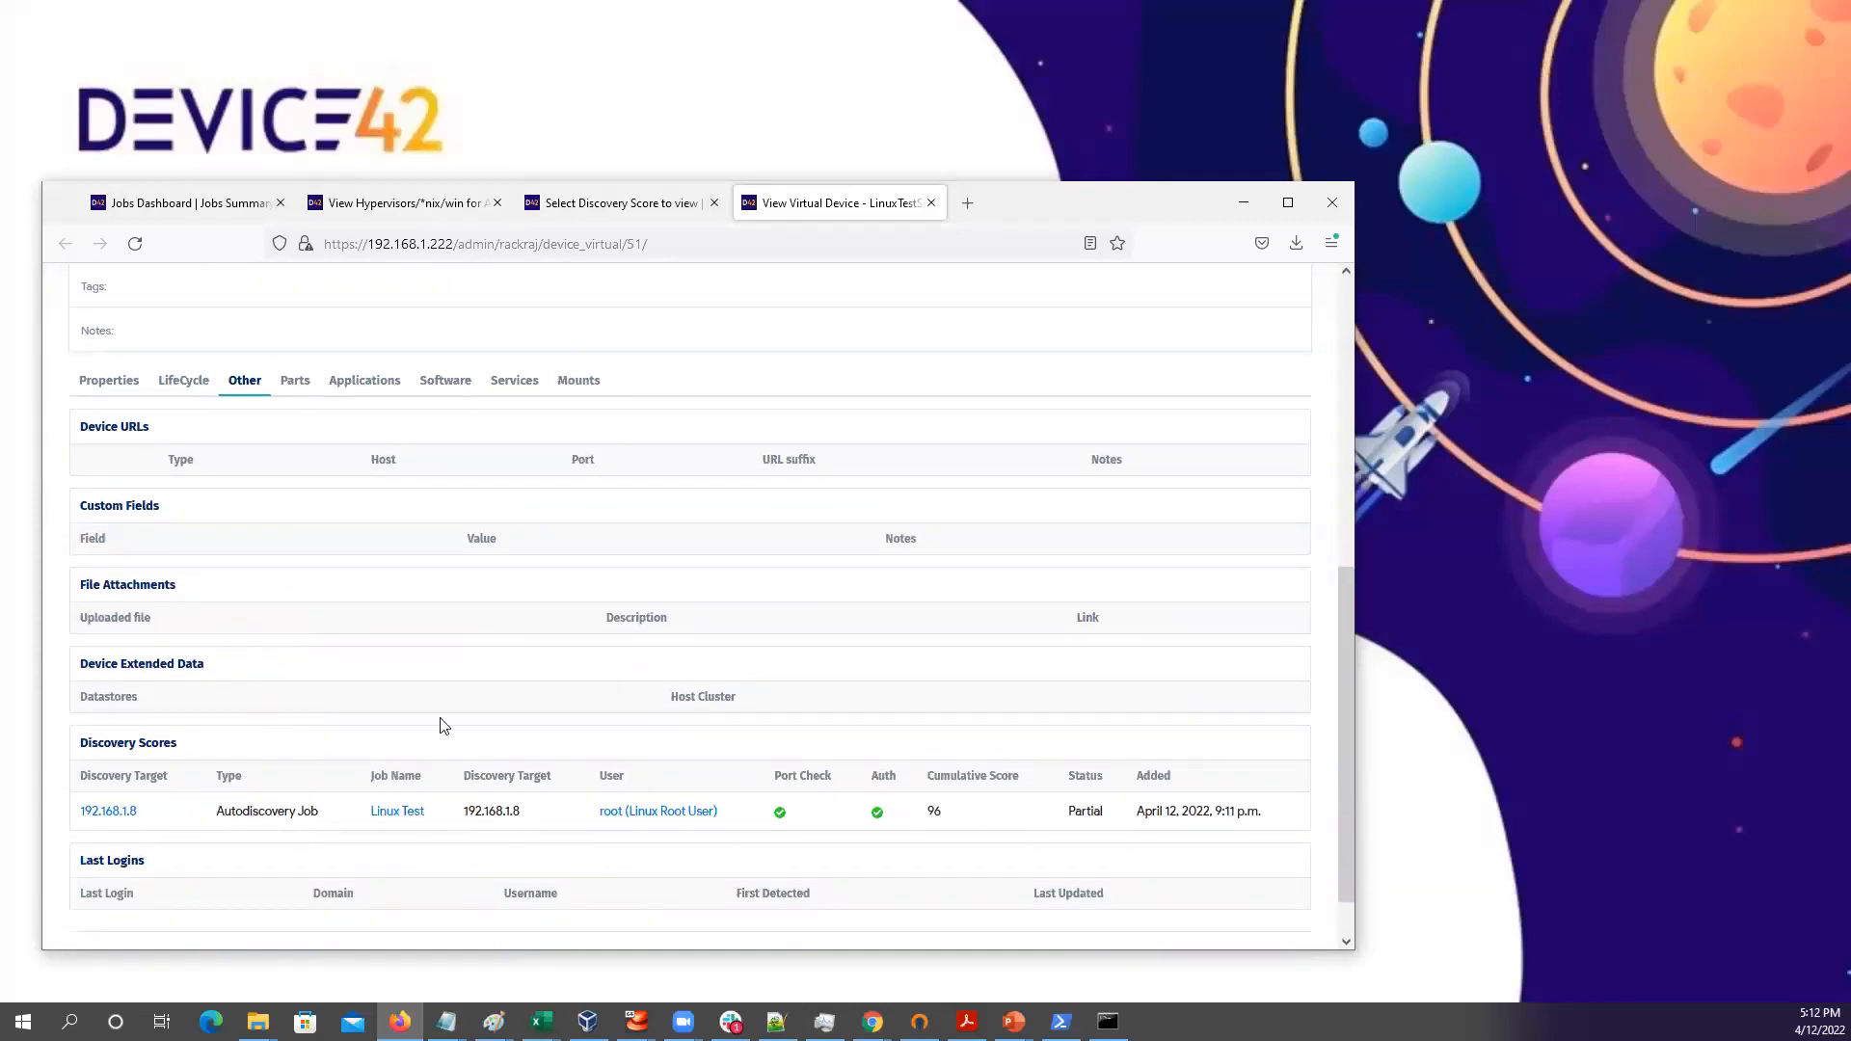
Review LinuxTestServer's Parts, Applications, Software and Services tabs, ending on Mounts showing / and /boot
click(301, 386)
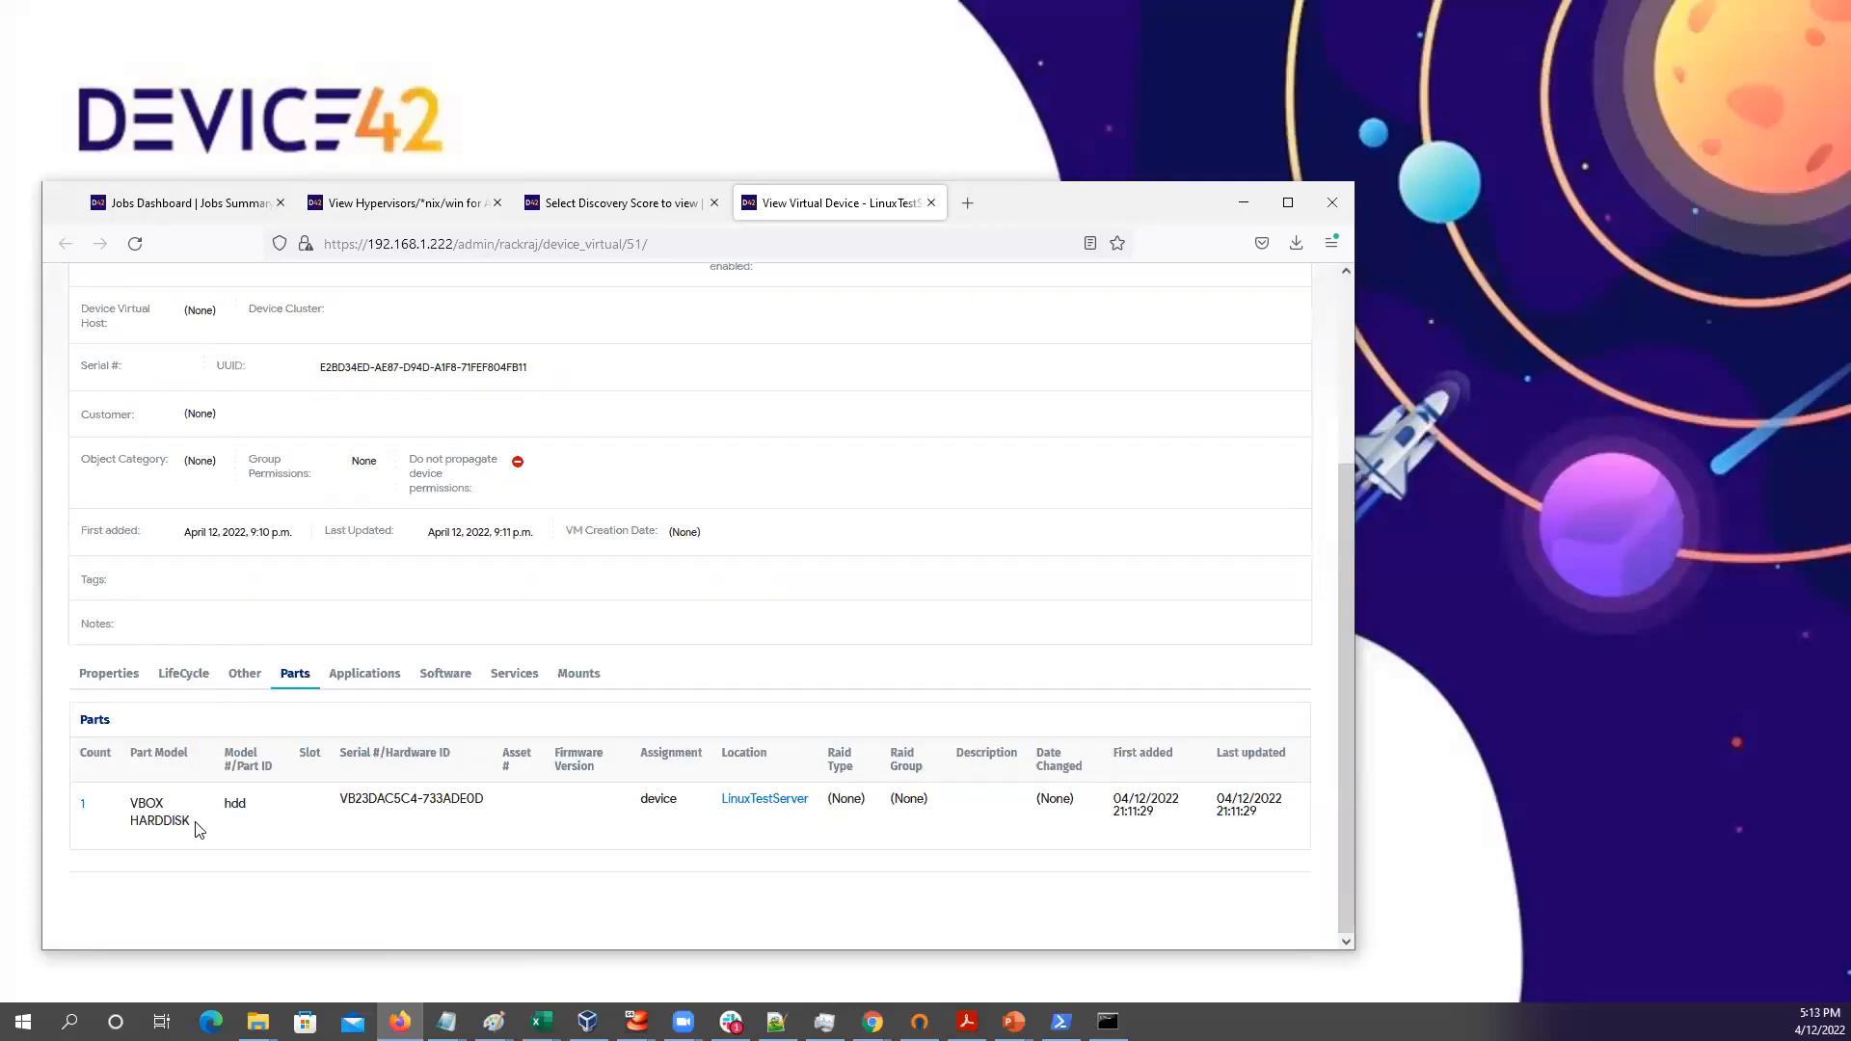
click(361, 678)
scroll(461, 702, down, 3)
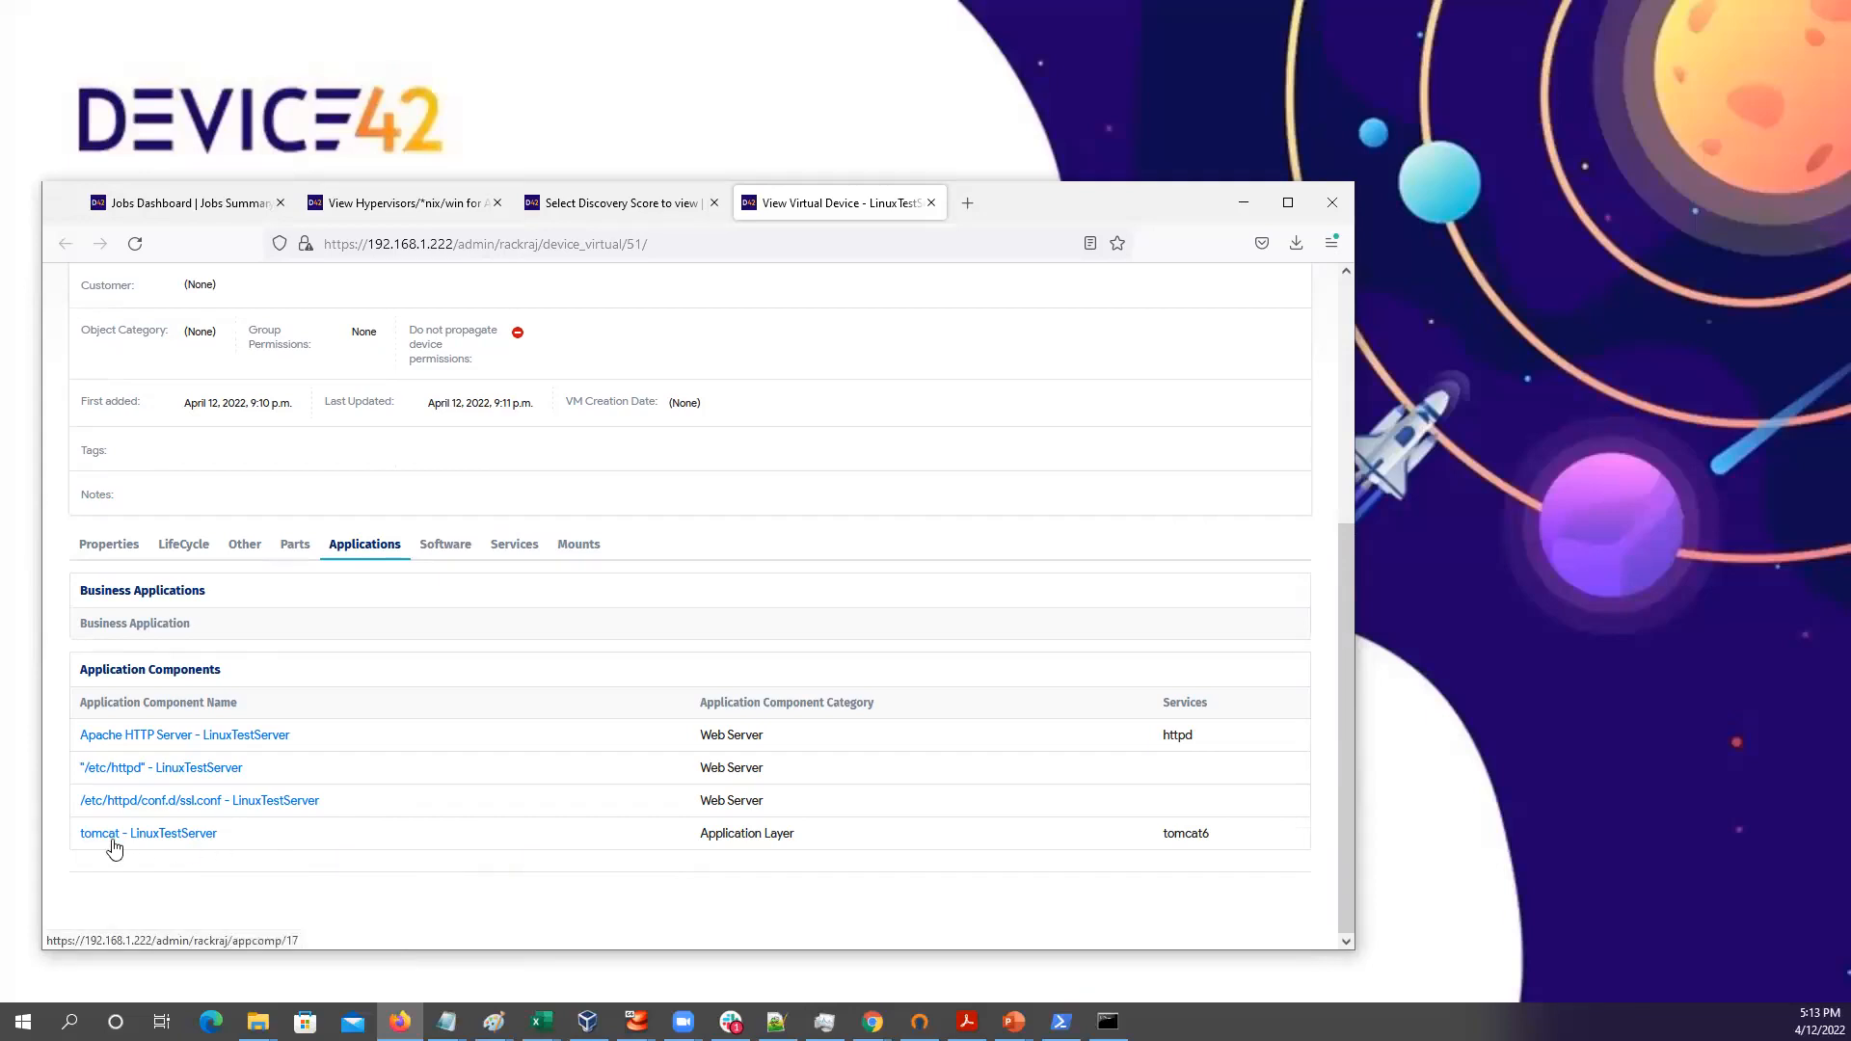
click(442, 547)
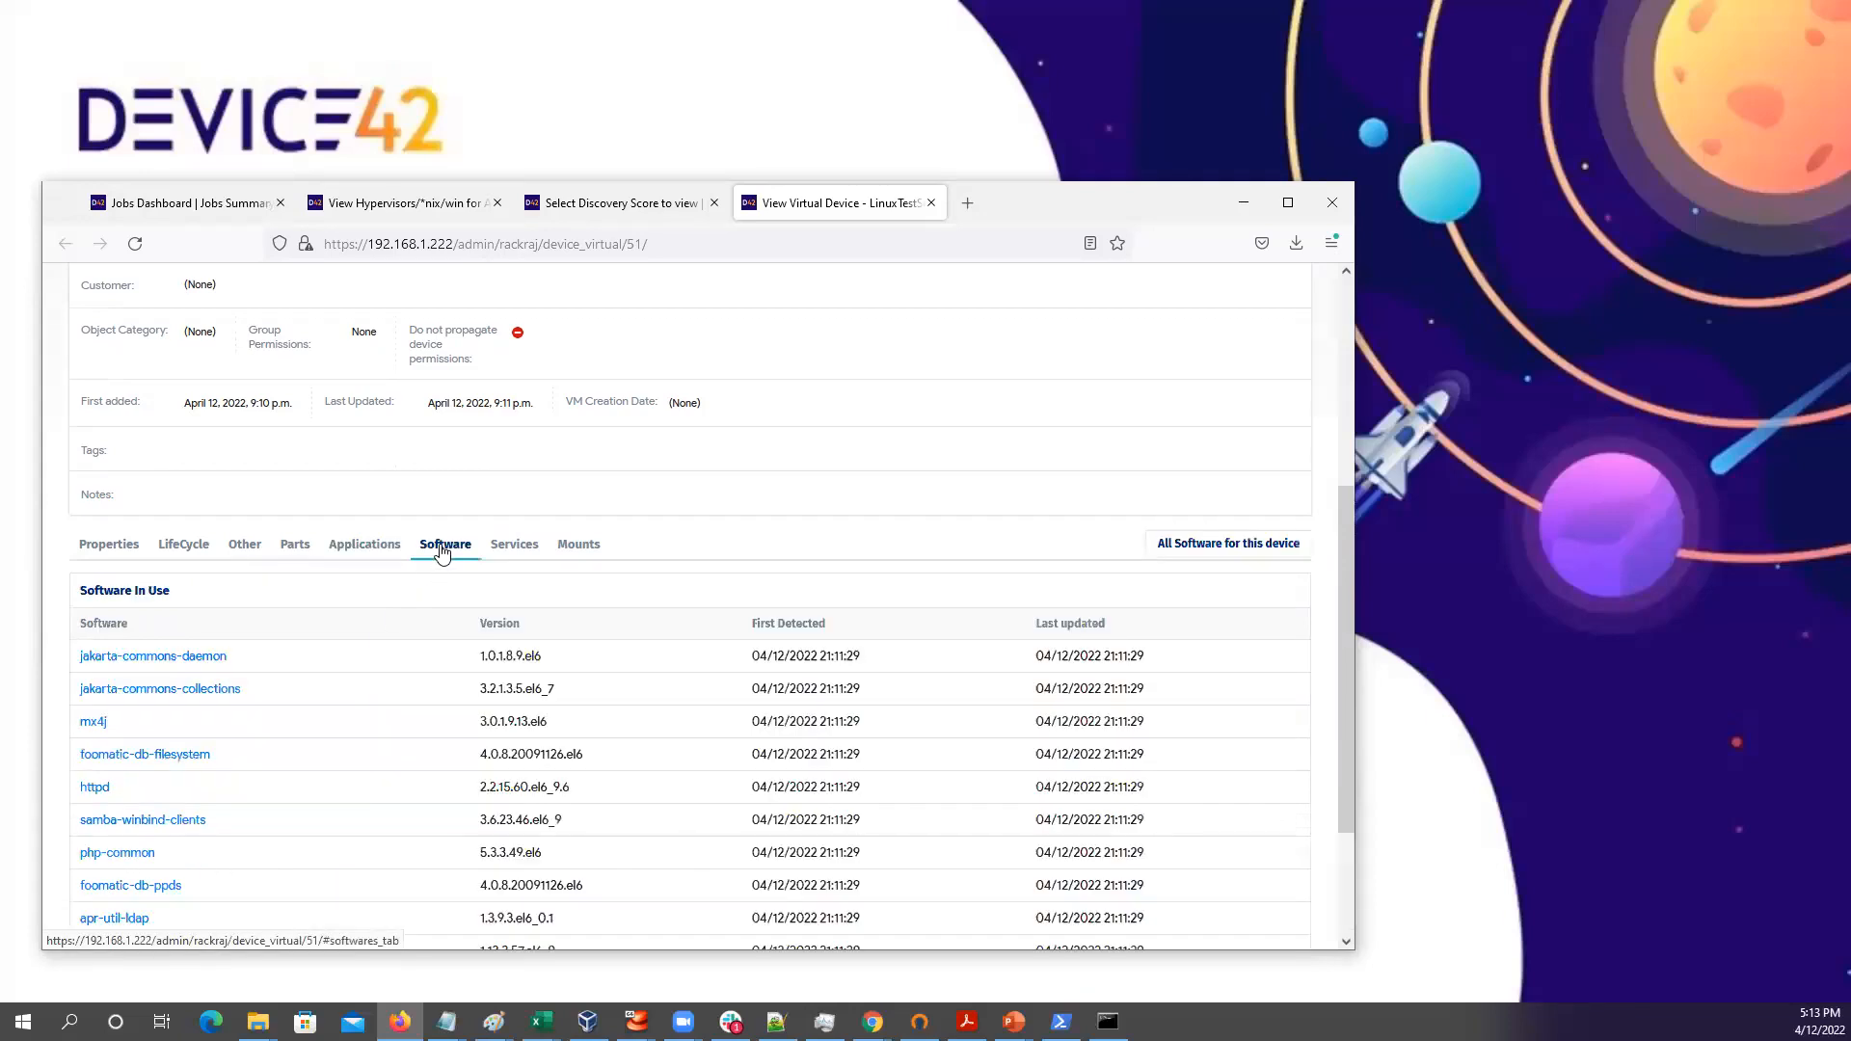
scroll(413, 621, down, 2)
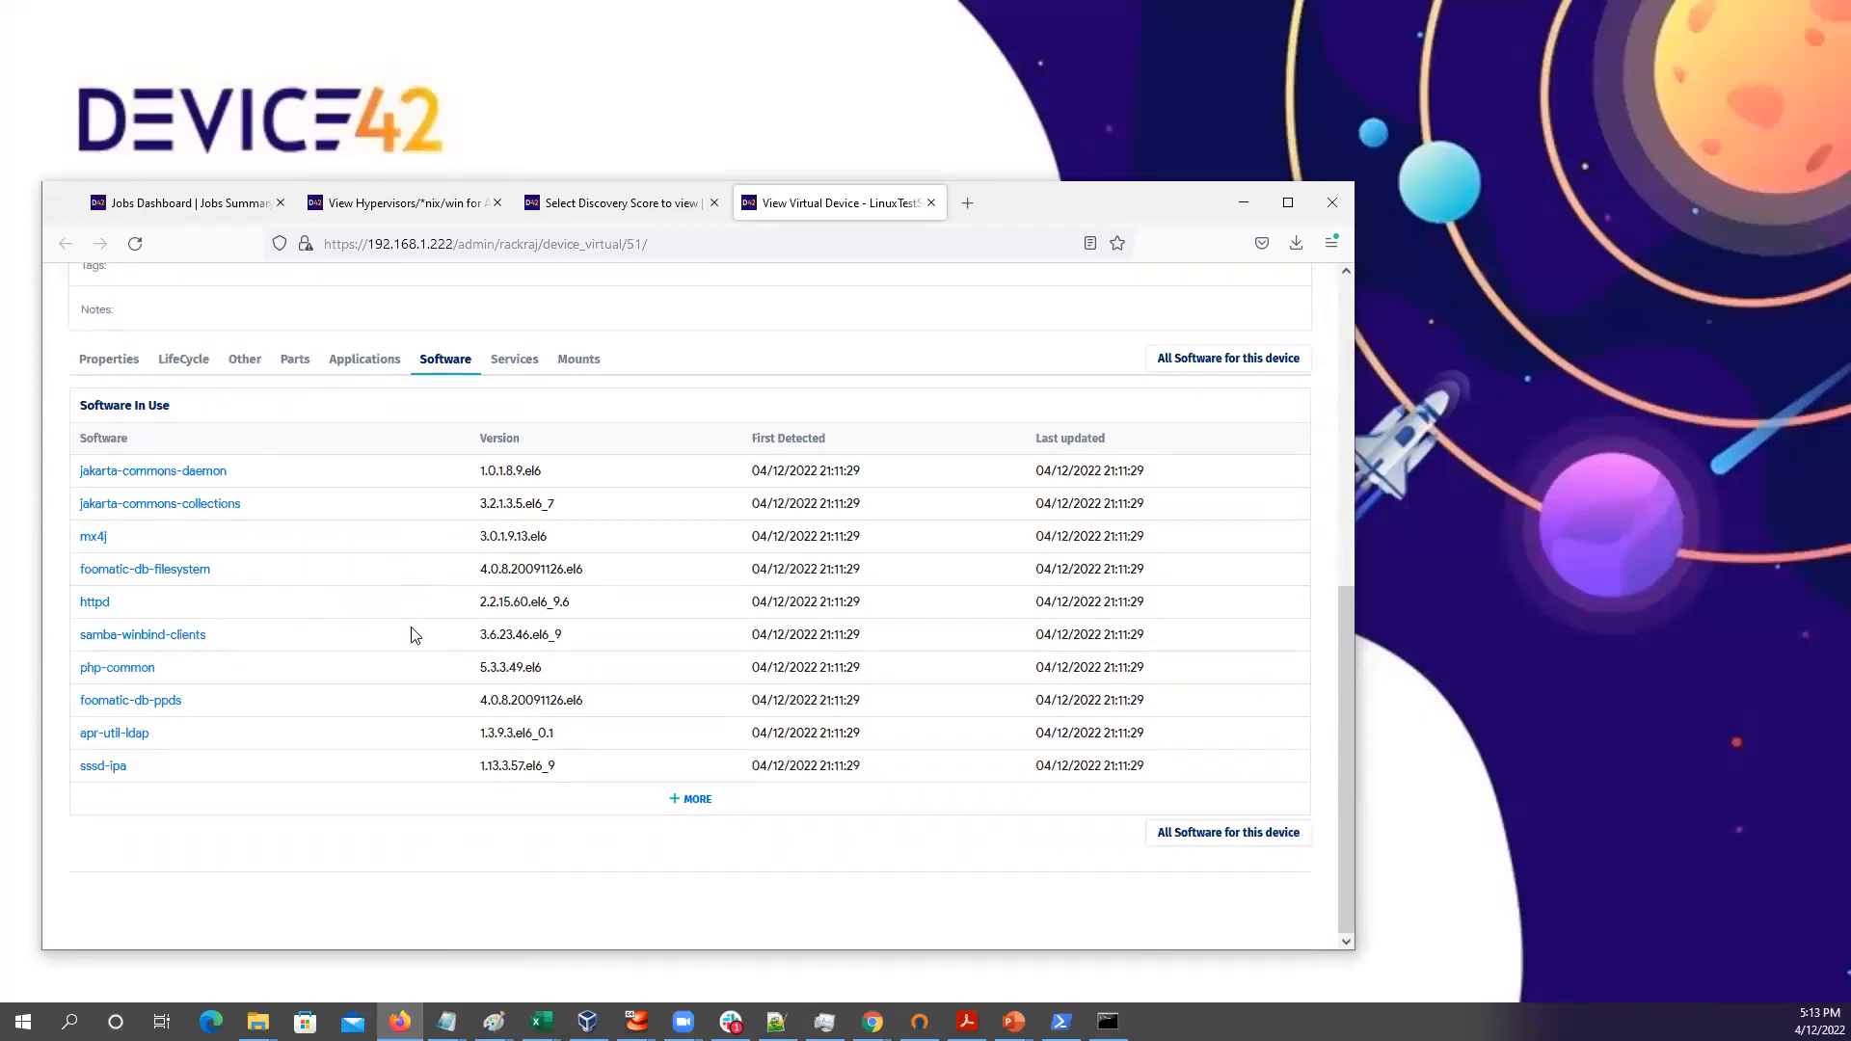
click(512, 361)
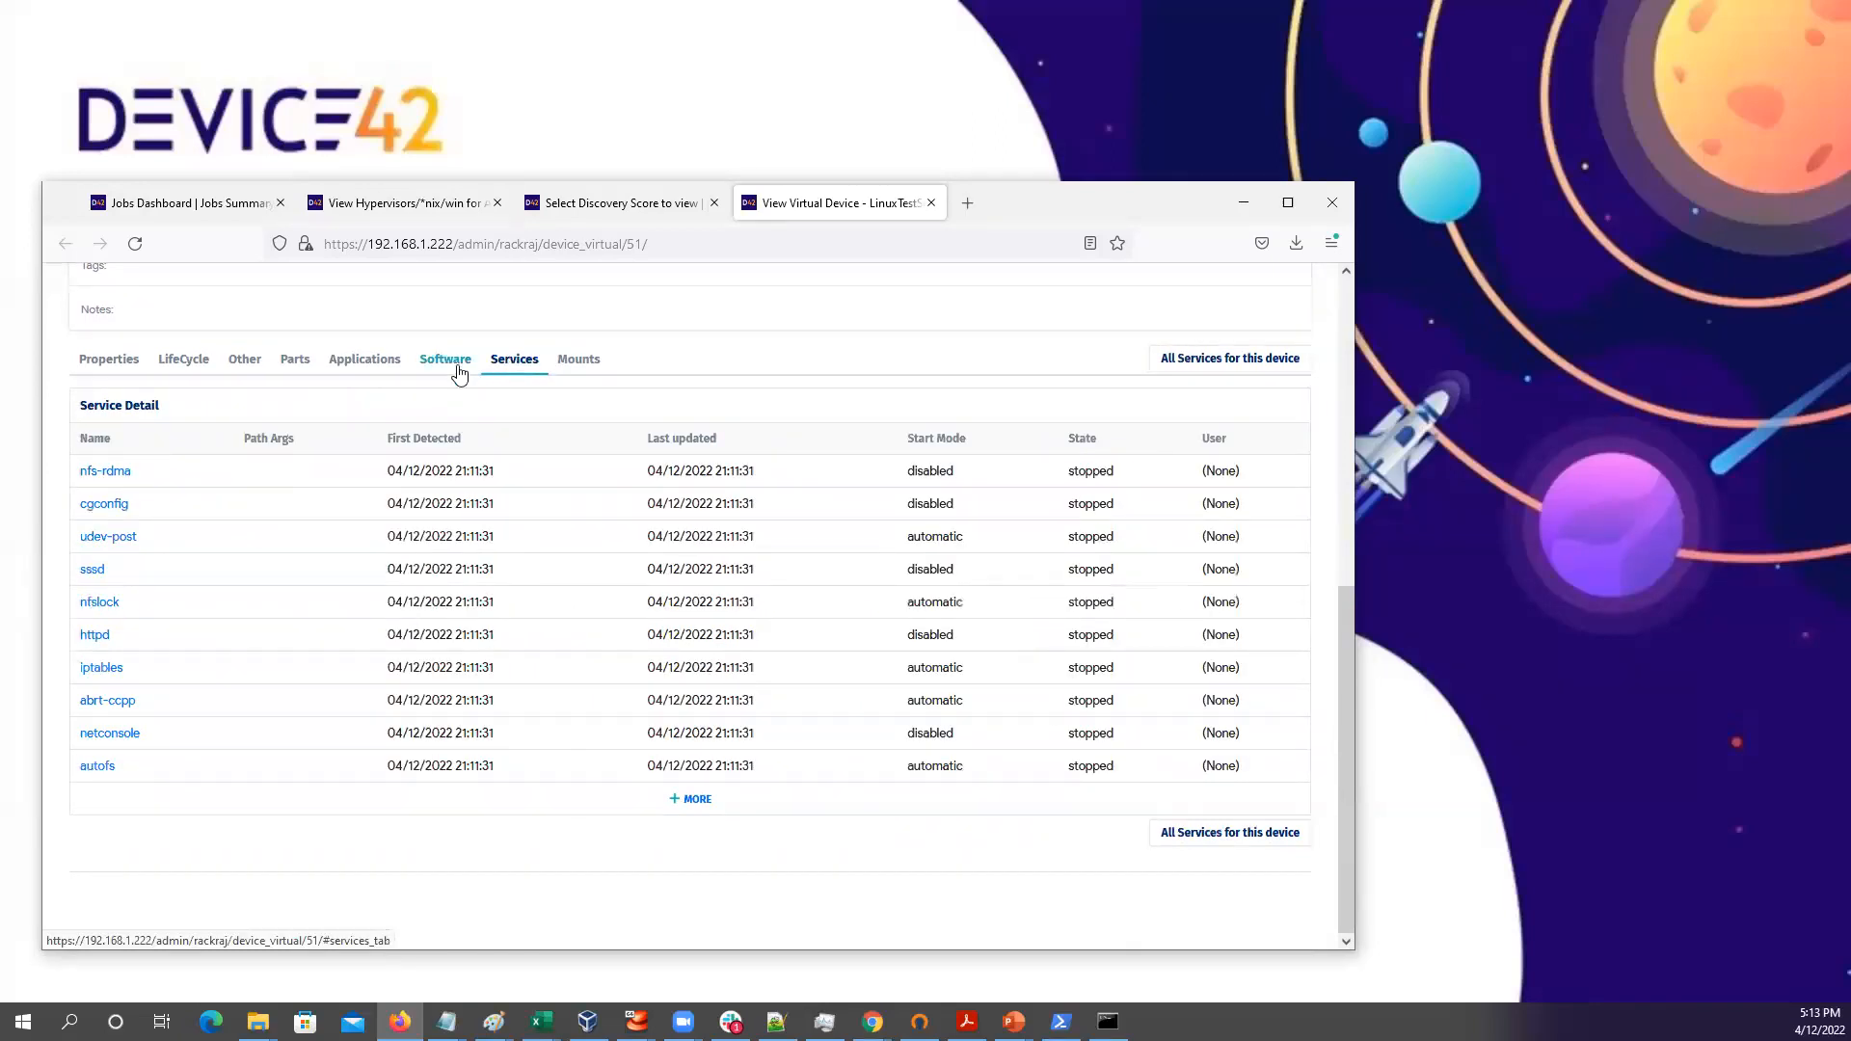
click(569, 369)
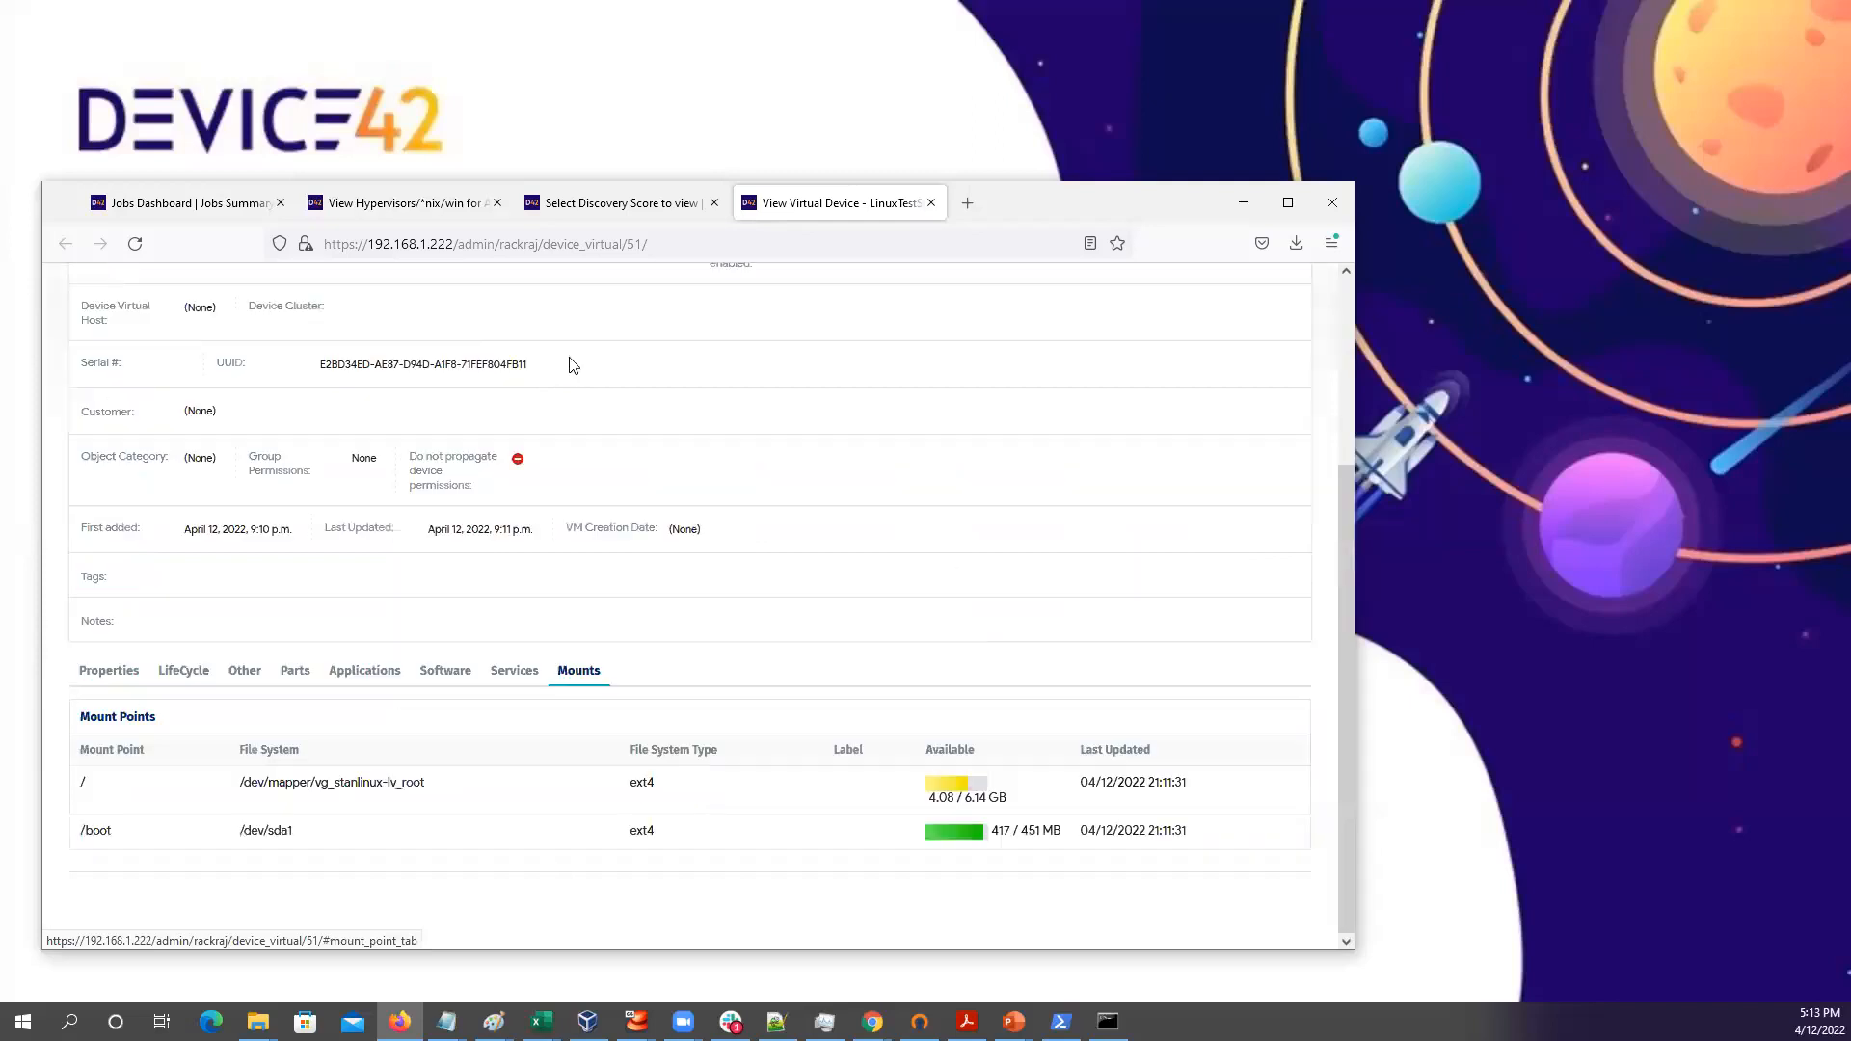